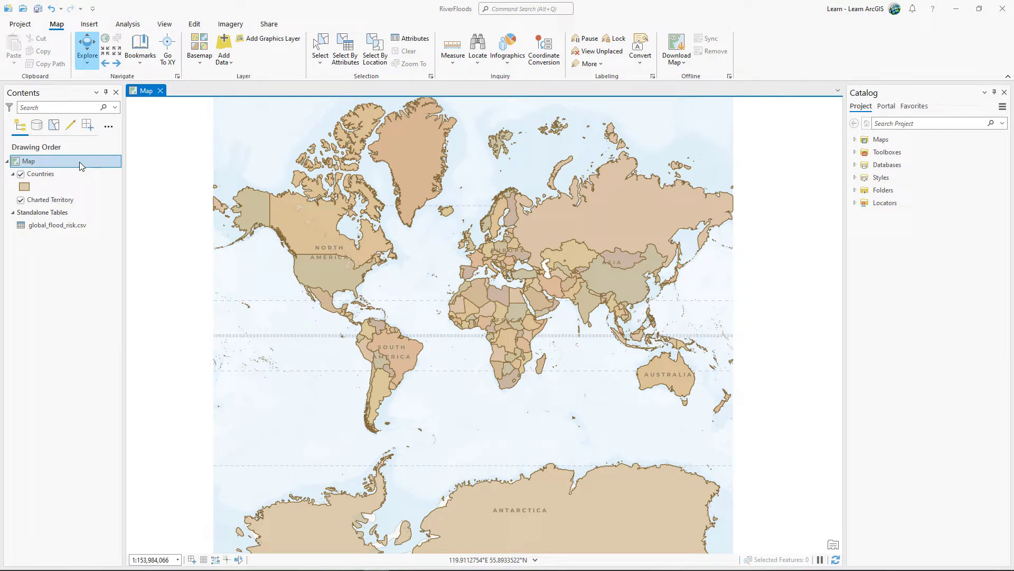
Open the global_flood_risk.csv table from Contents to view its rows
click(84, 175)
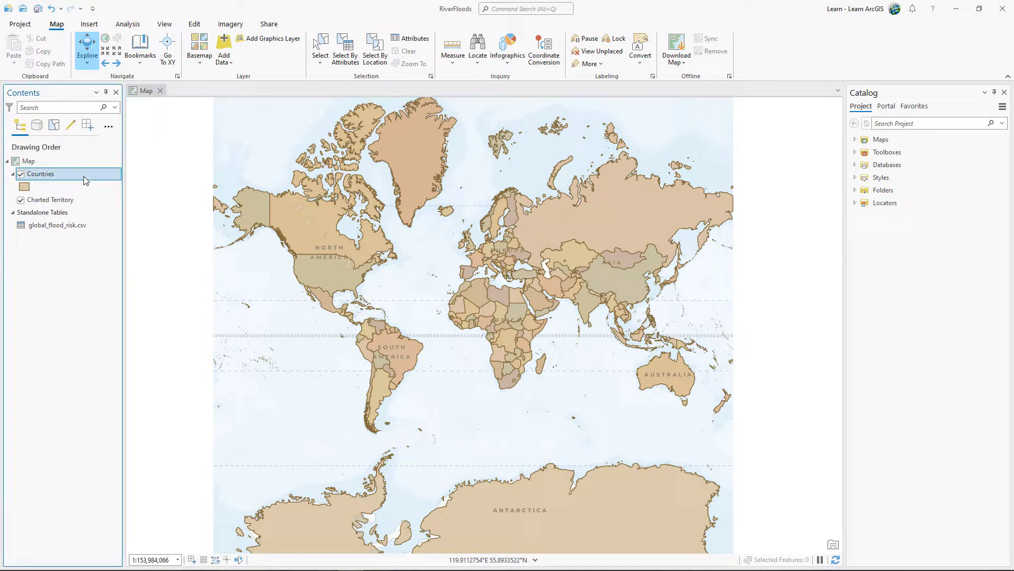
click(101, 226)
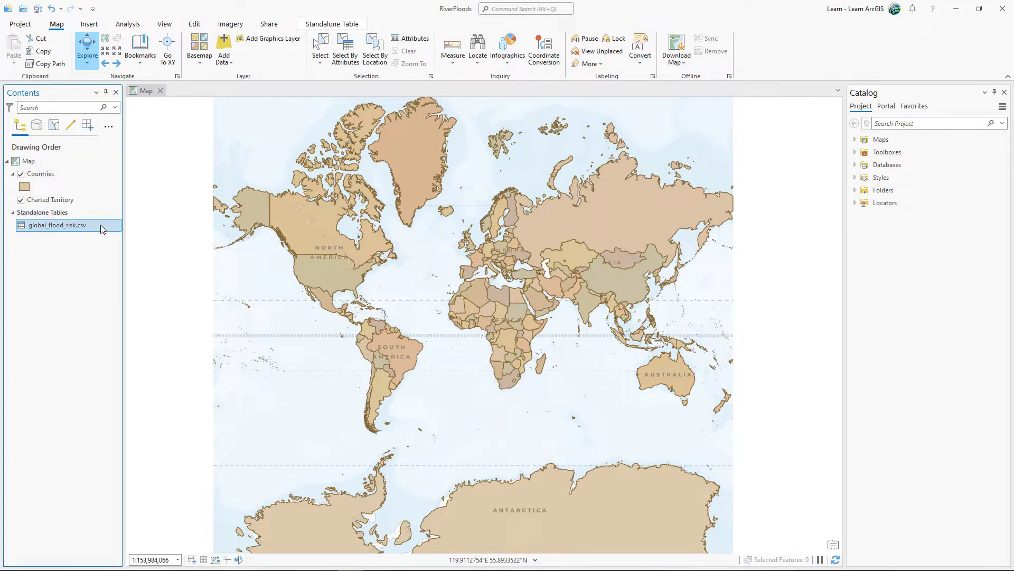
right_click(102, 229)
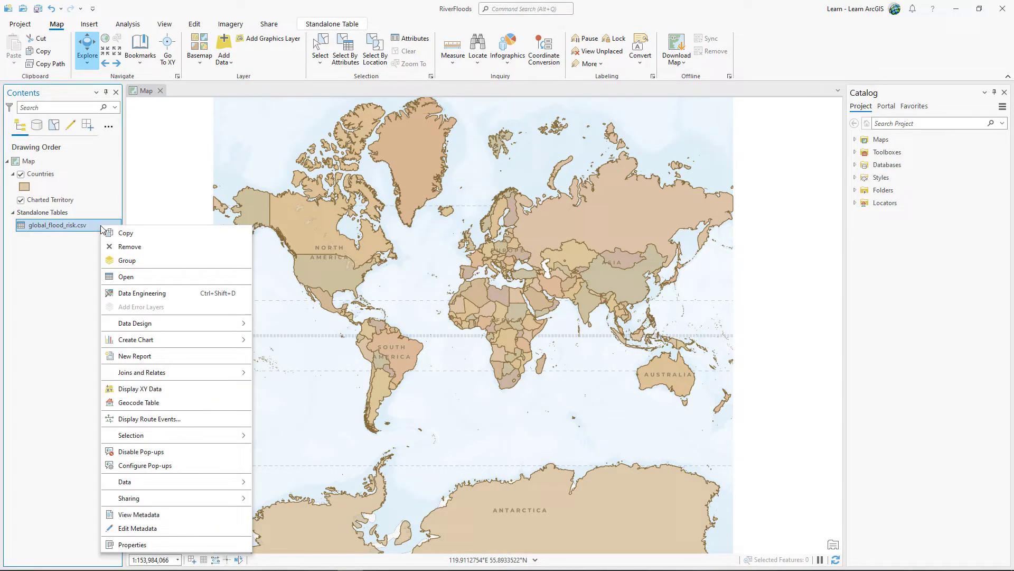
click(176, 281)
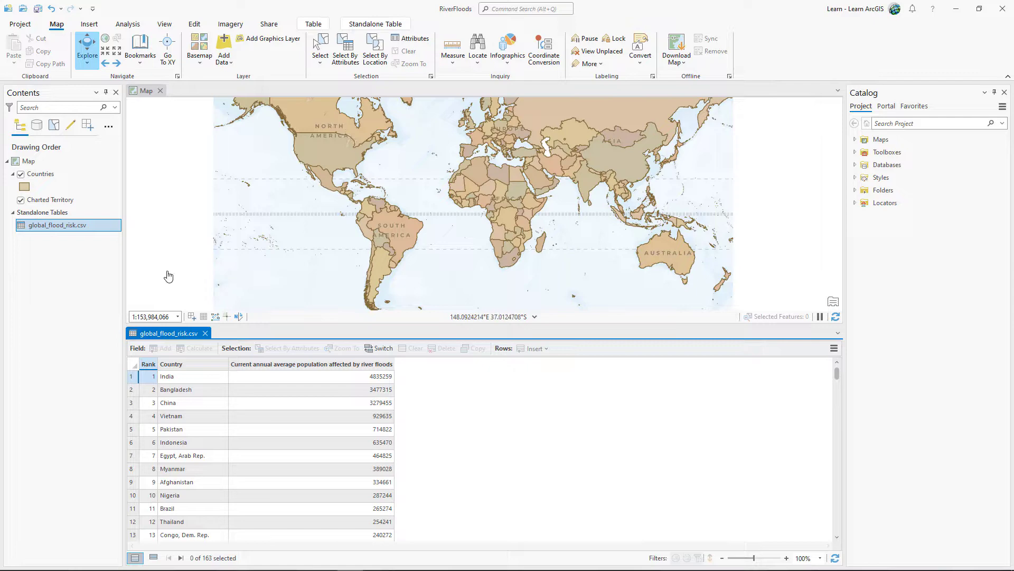
Select the Countries layer, toggle its visibility off and on, and zoom the map
click(101, 175)
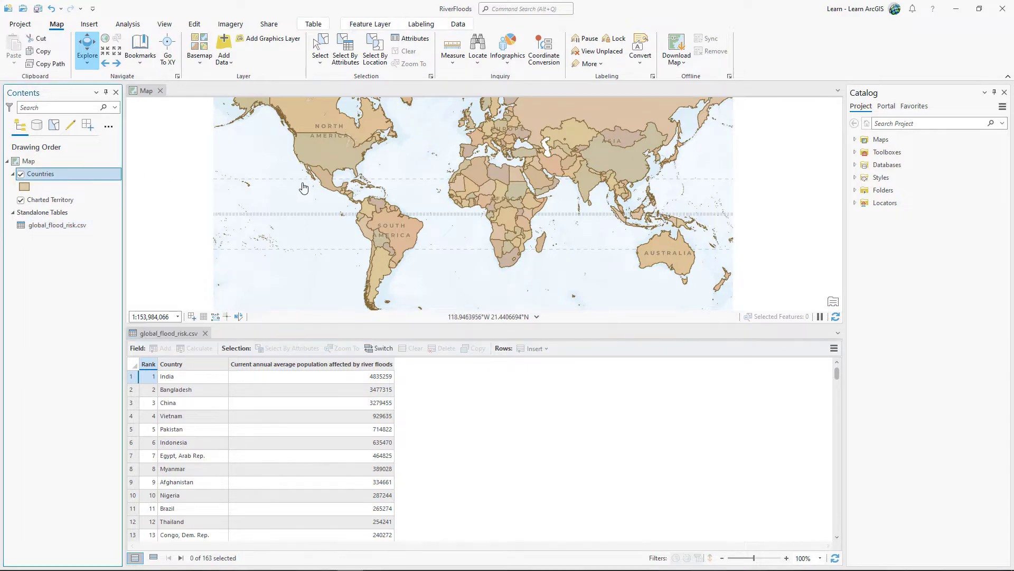
scroll(362, 215, up, 3)
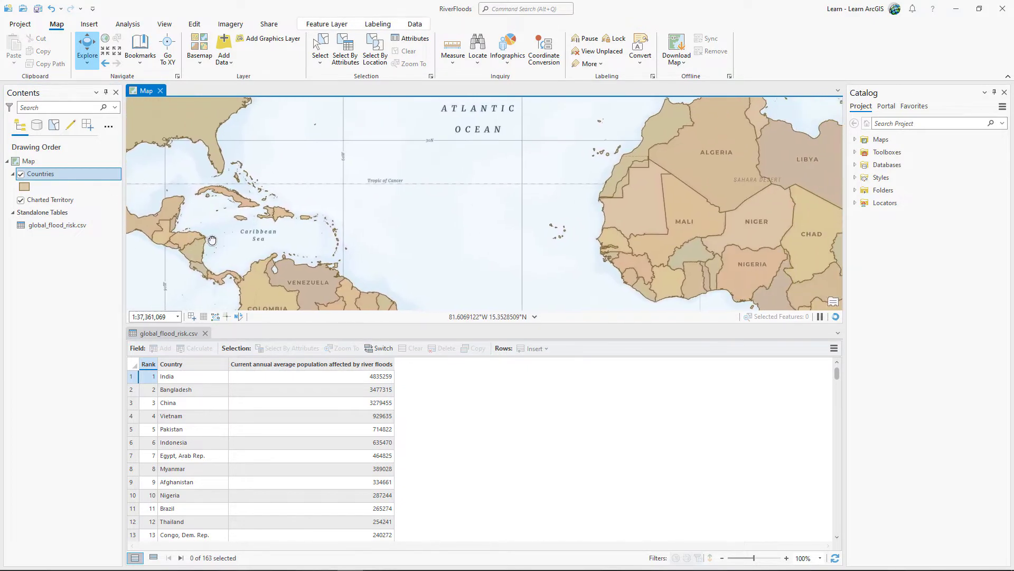
click(20, 175)
click(20, 175)
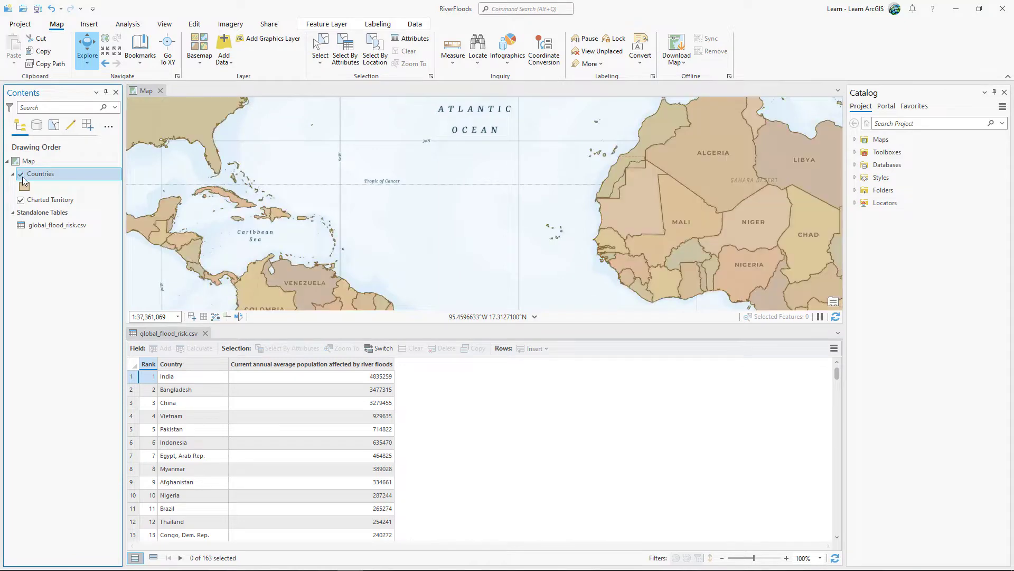
scroll(253, 213, down, 1)
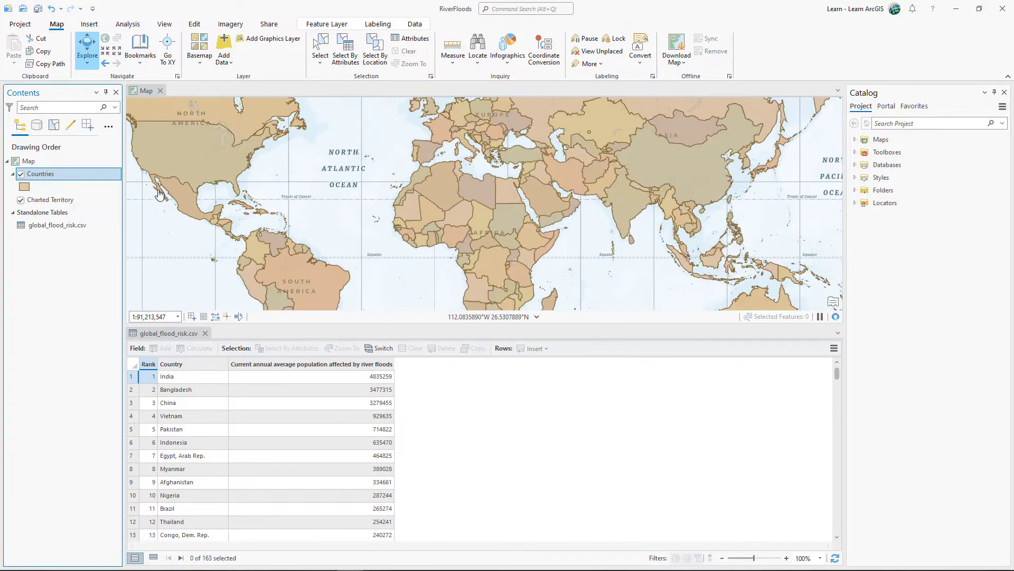
Open the Countries layer's attribute table alongside global_flood_risk.csv
right_click(86, 176)
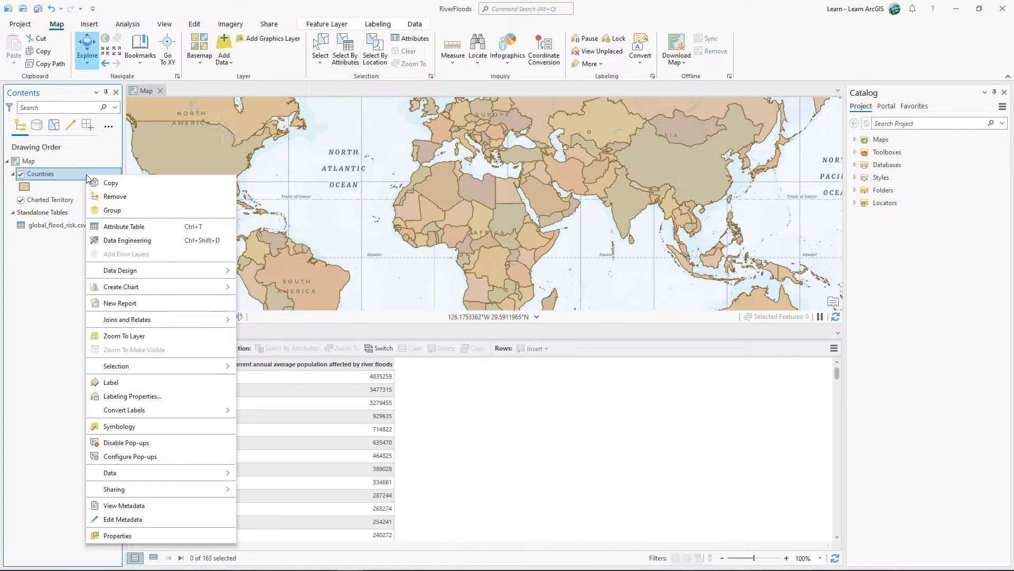
click(126, 227)
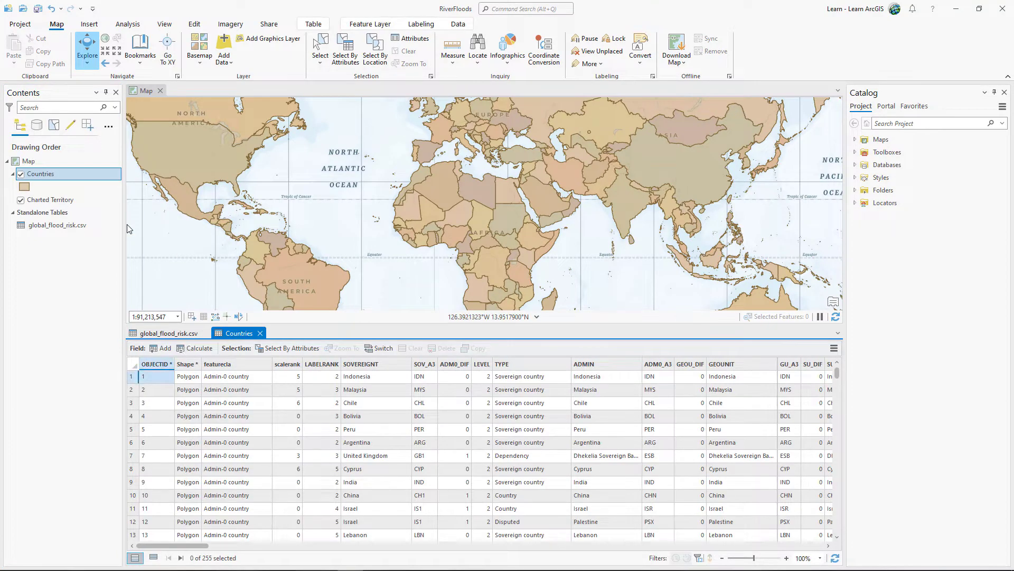
click(108, 225)
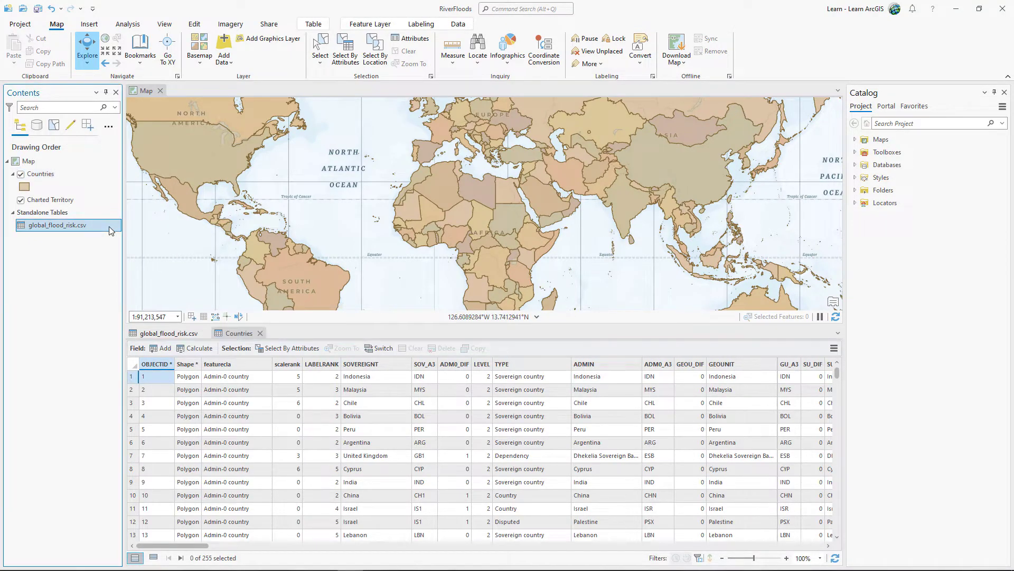
click(94, 176)
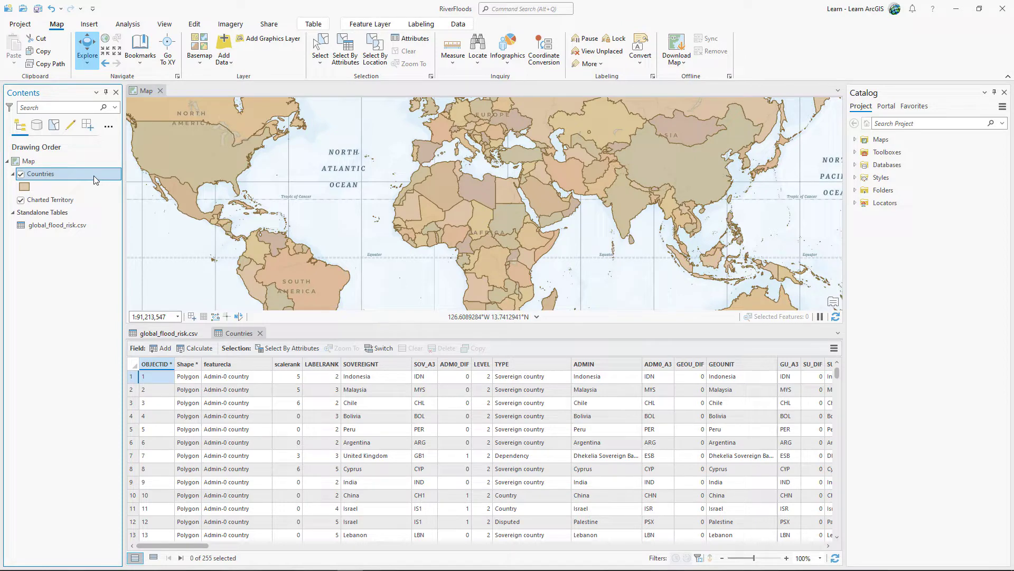
Compare the csv's Country column with the Countries SOVEREIGNT, ADMIN and GEOUNIT name fields, checking 'Egypt, Arab Rep.'
click(168, 333)
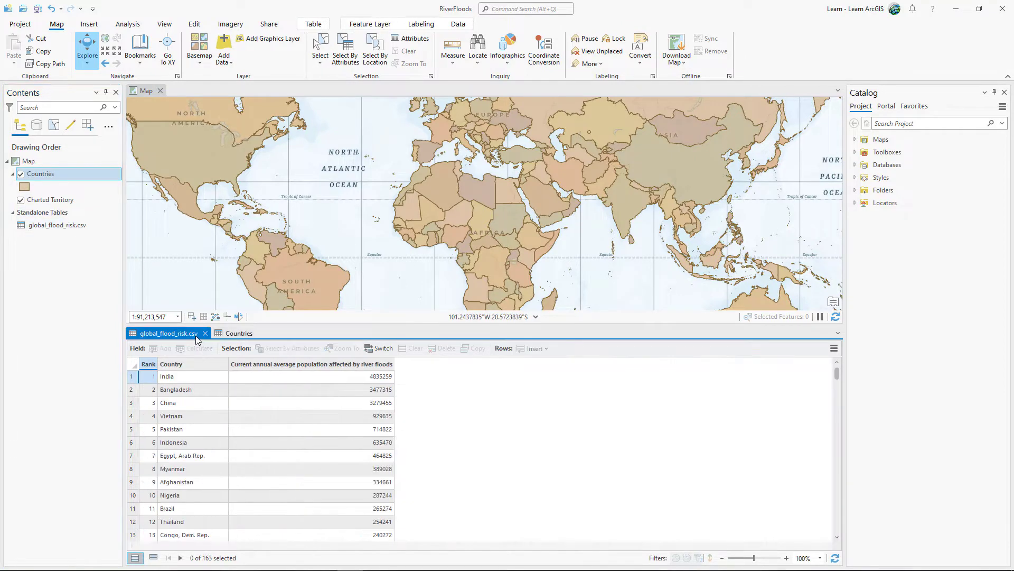
click(205, 367)
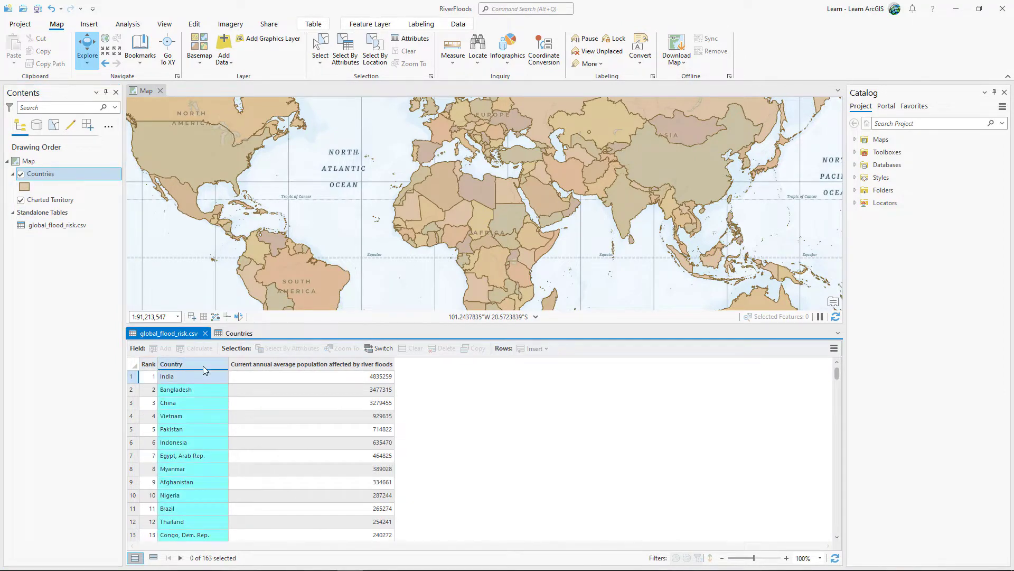
click(232, 334)
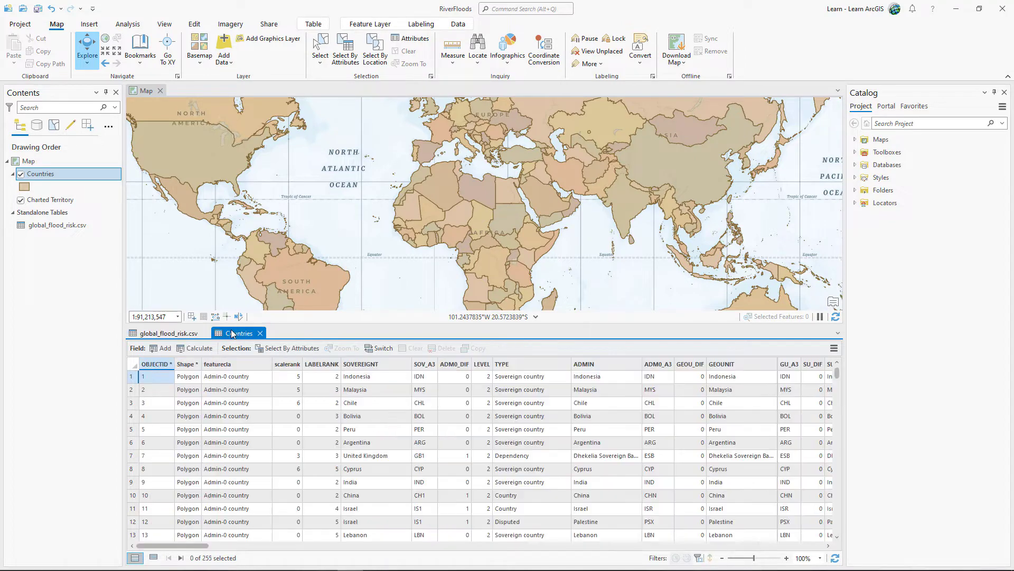
click(367, 366)
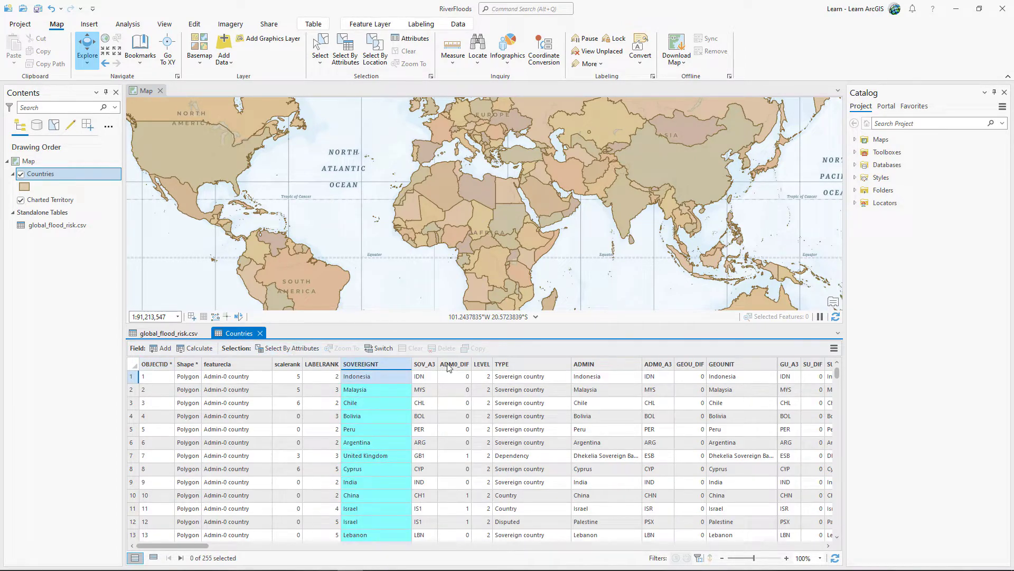
click(588, 364)
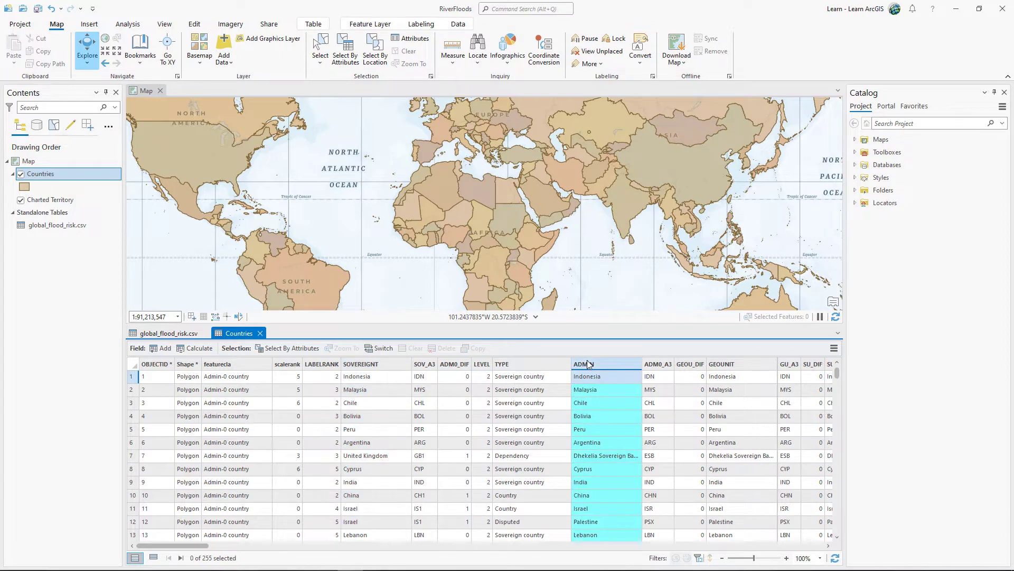
click(732, 366)
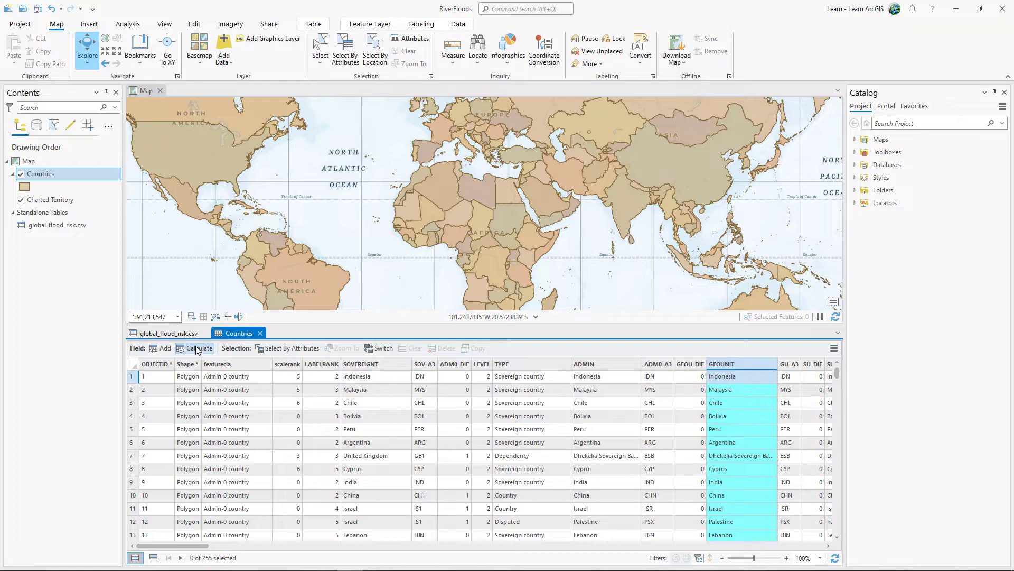
click(173, 334)
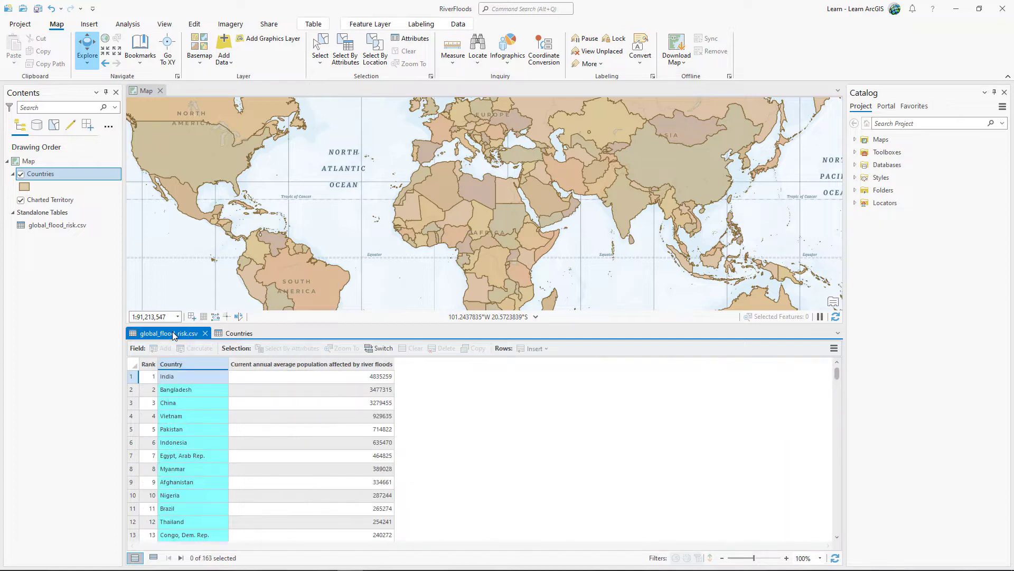
click(211, 456)
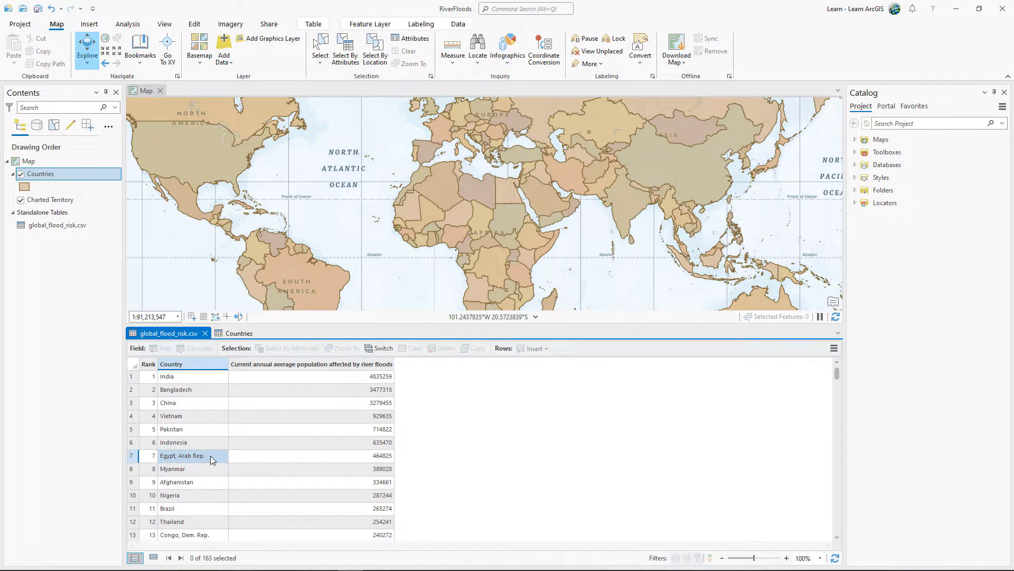
Inspect Egypt's pop-up on the map and find its NAME_SORT name value
click(507, 200)
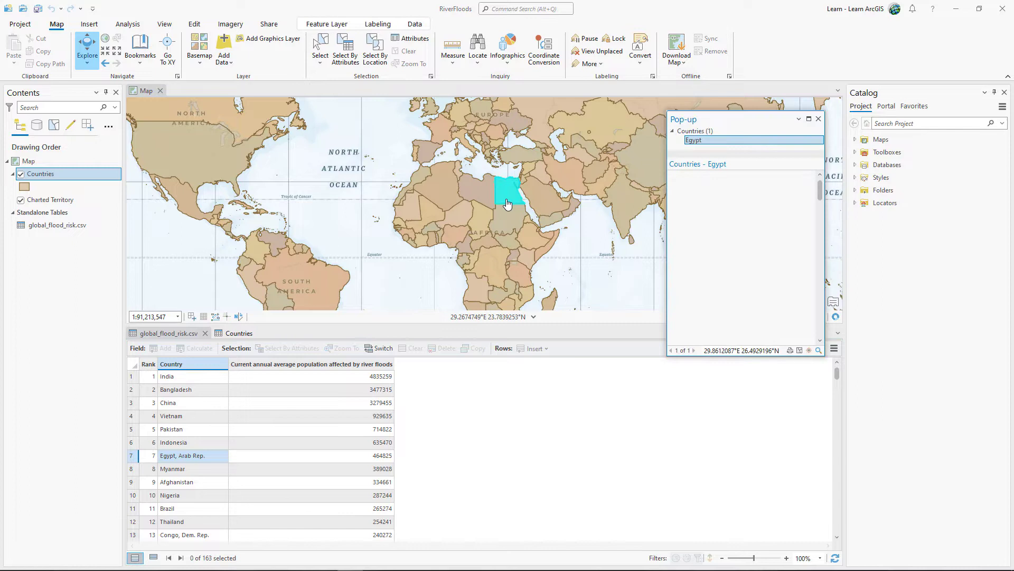
scroll(740, 239, down, 2)
scroll(740, 239, down, 6)
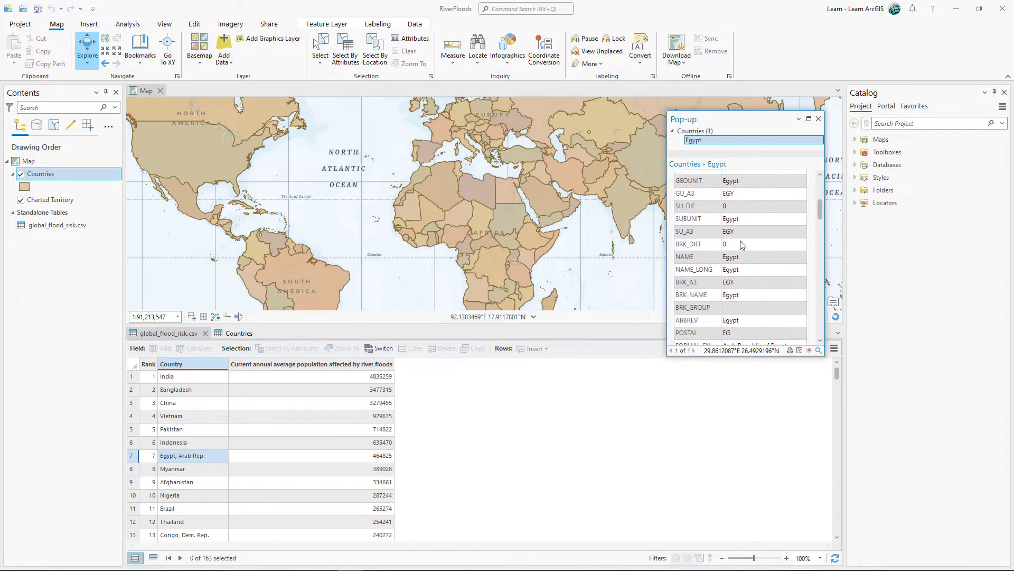
scroll(741, 254, down, 2)
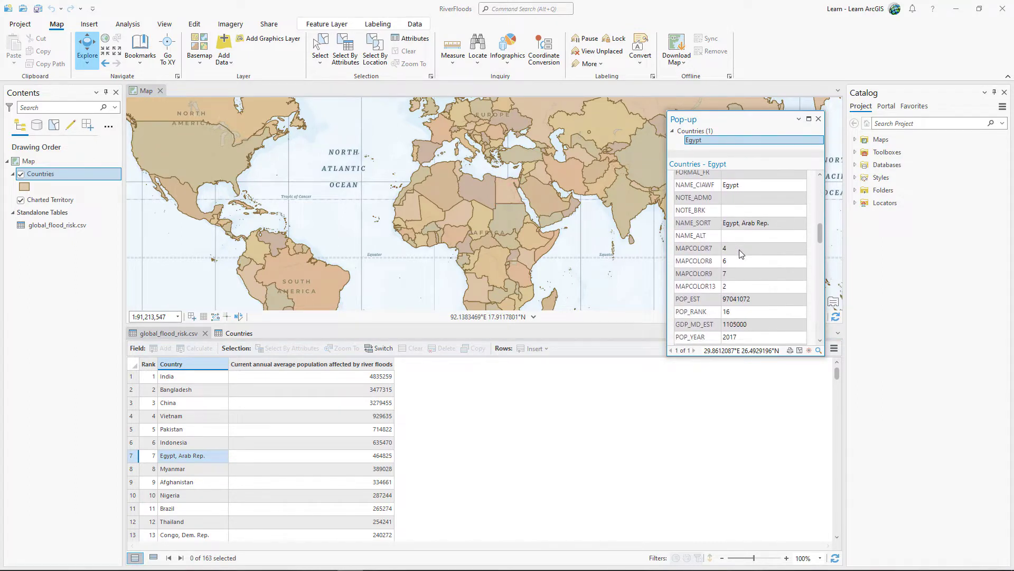
drag(773, 223, 677, 232)
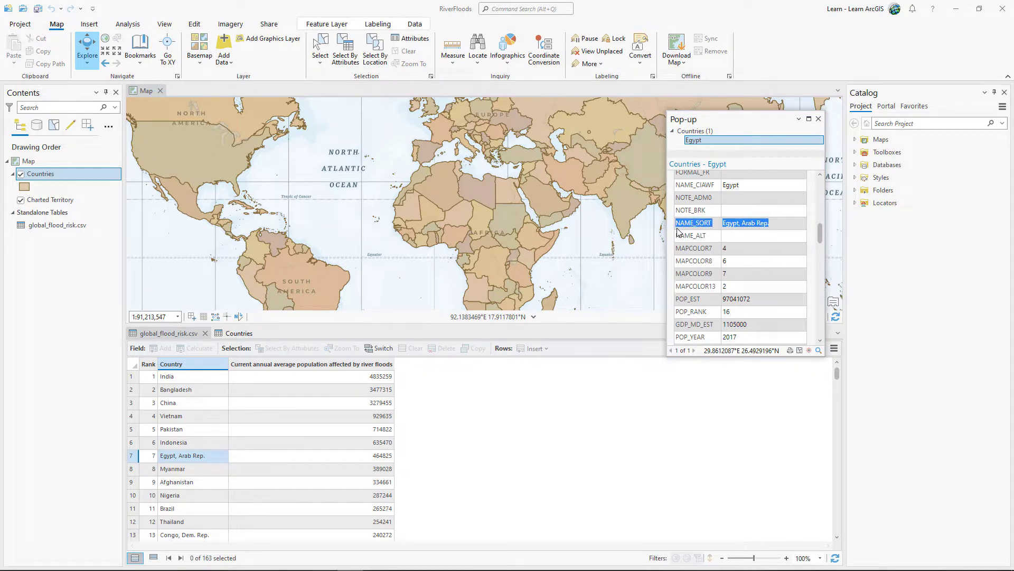
Match Congo's NAME_SORT value 'Congo, Dem. Rep.' to the table cell, then close the pop-up
click(479, 269)
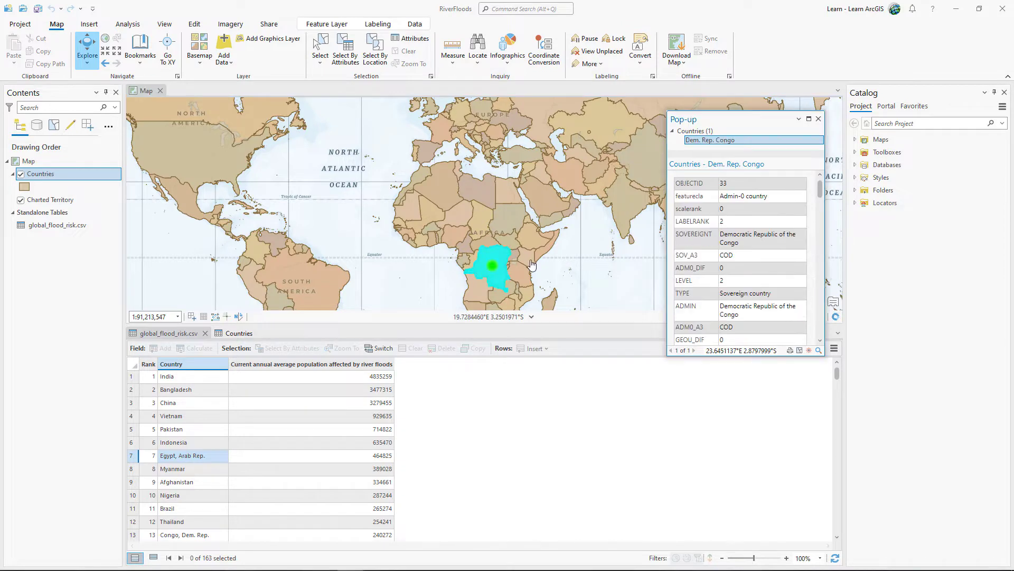
scroll(711, 248, down, 6)
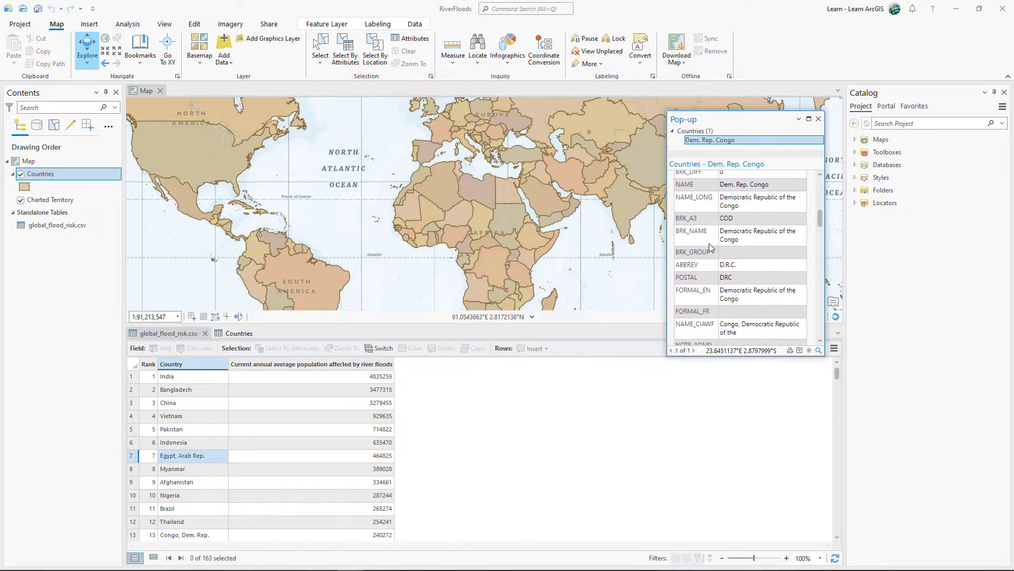
scroll(710, 248, down, 5)
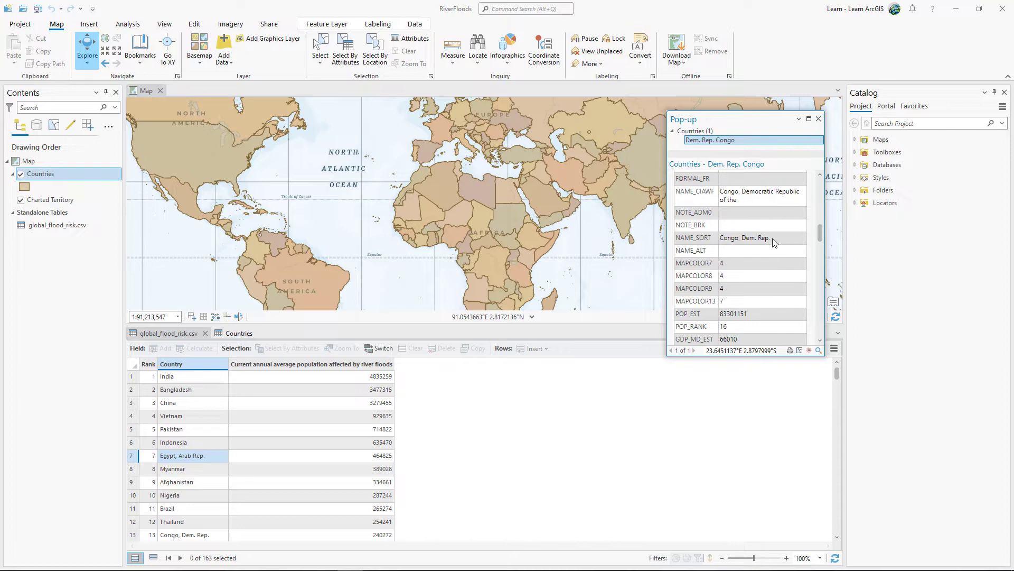
drag(773, 241, 718, 242)
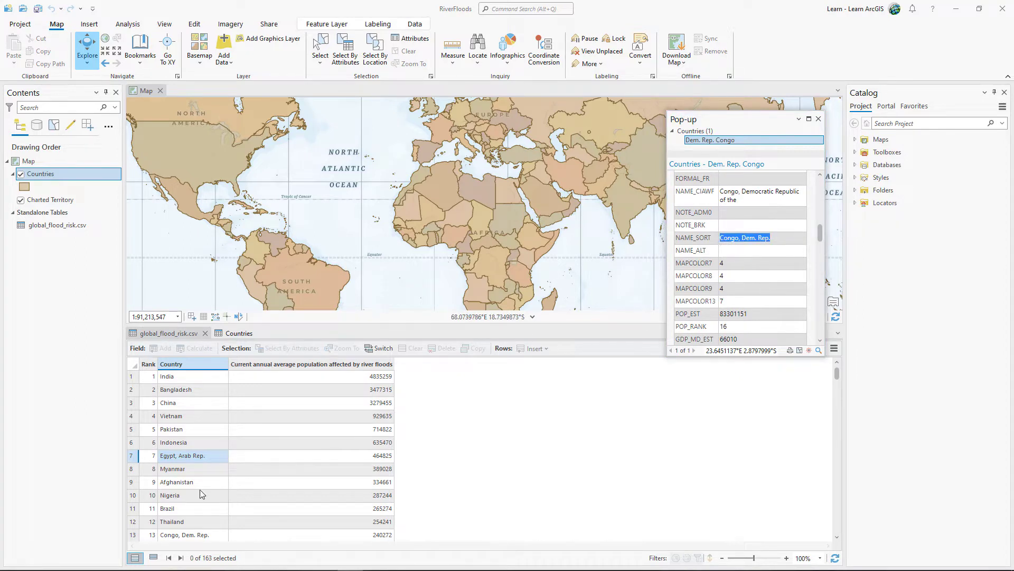
scroll(200, 480, down, 2)
click(201, 473)
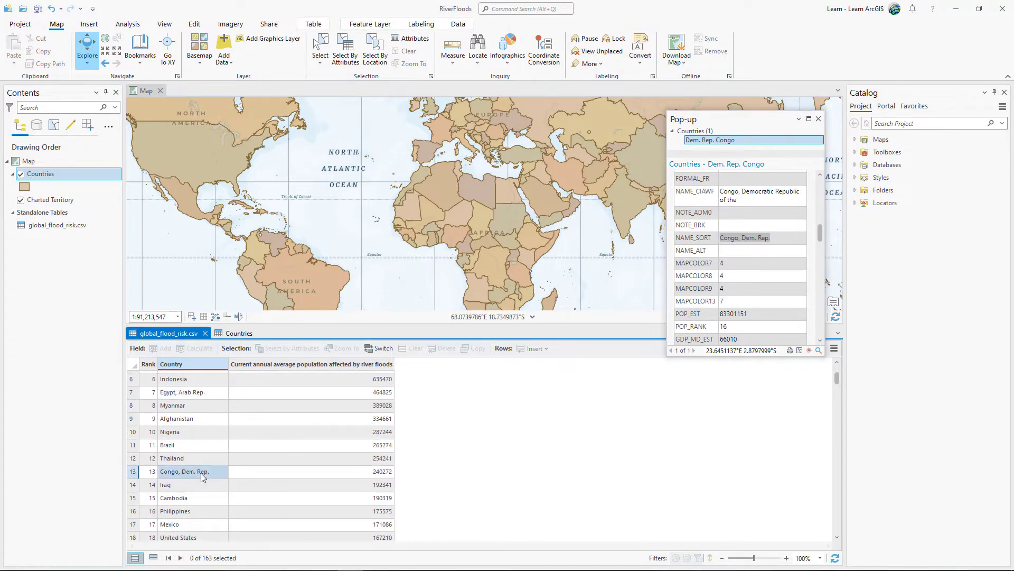
click(819, 120)
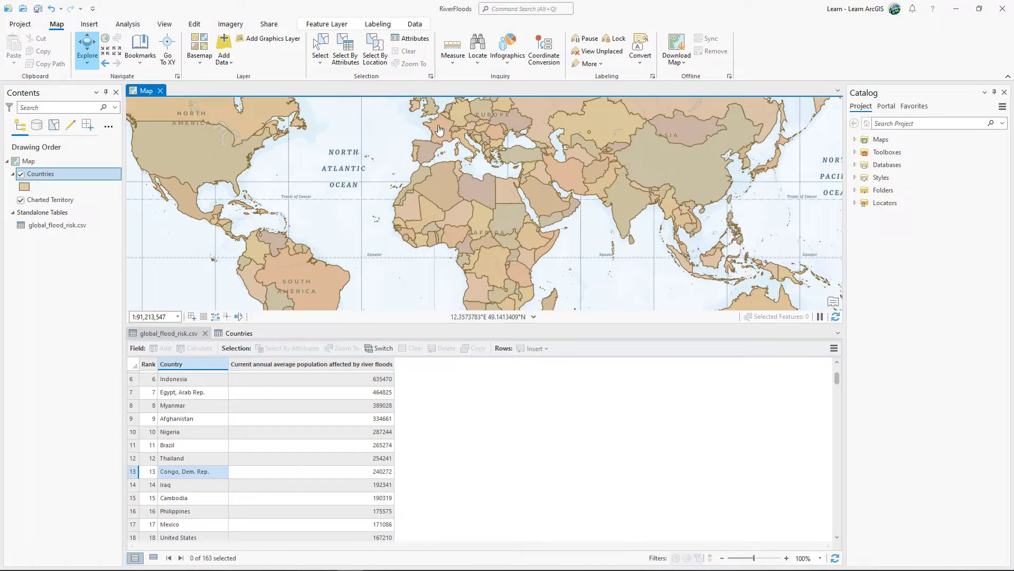
Start an Add Join with Countries as input and global_flood_risk.csv as the join table
right_click(93, 182)
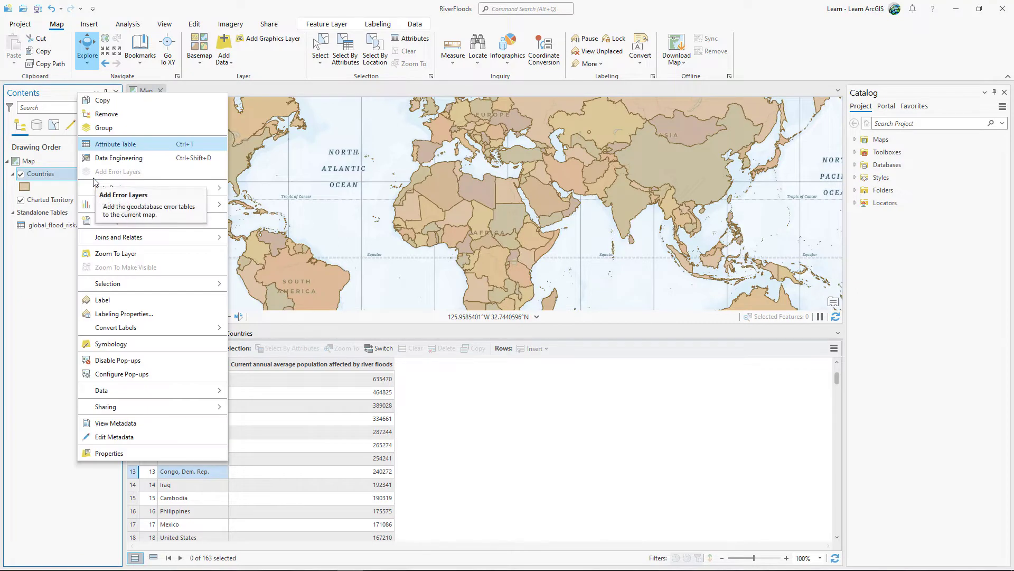
mouse_move(185, 238)
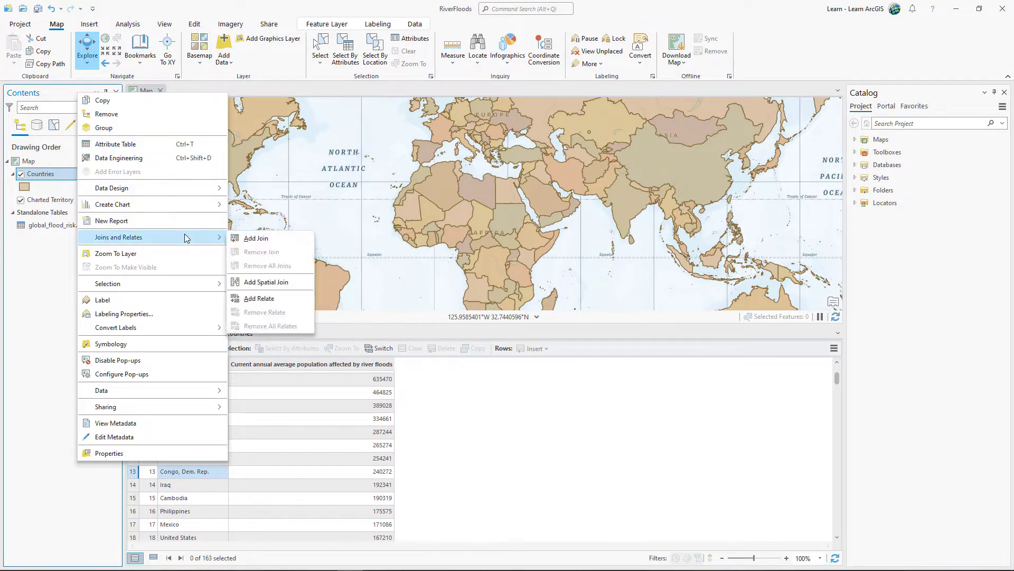
click(286, 243)
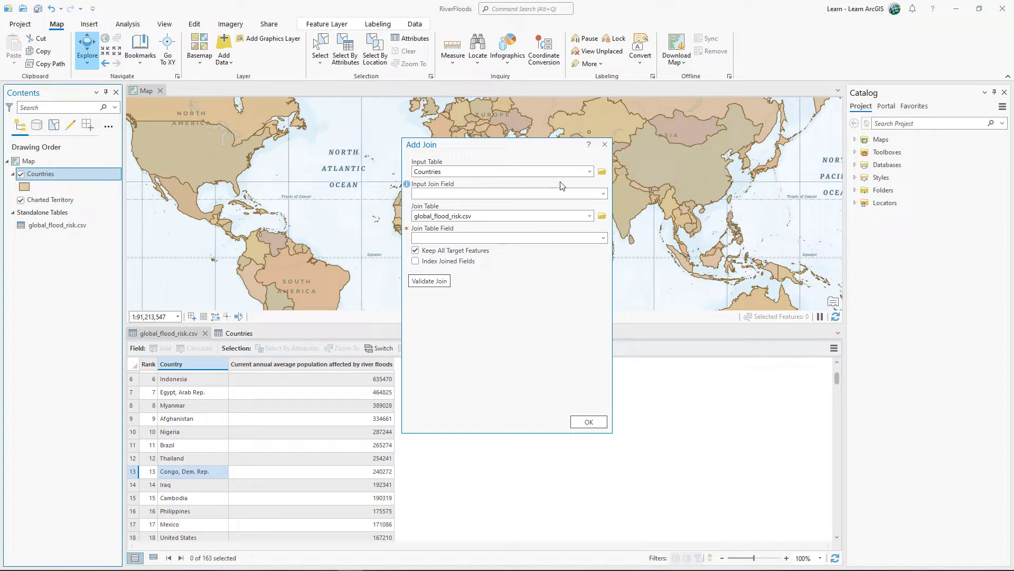
click(590, 171)
click(594, 170)
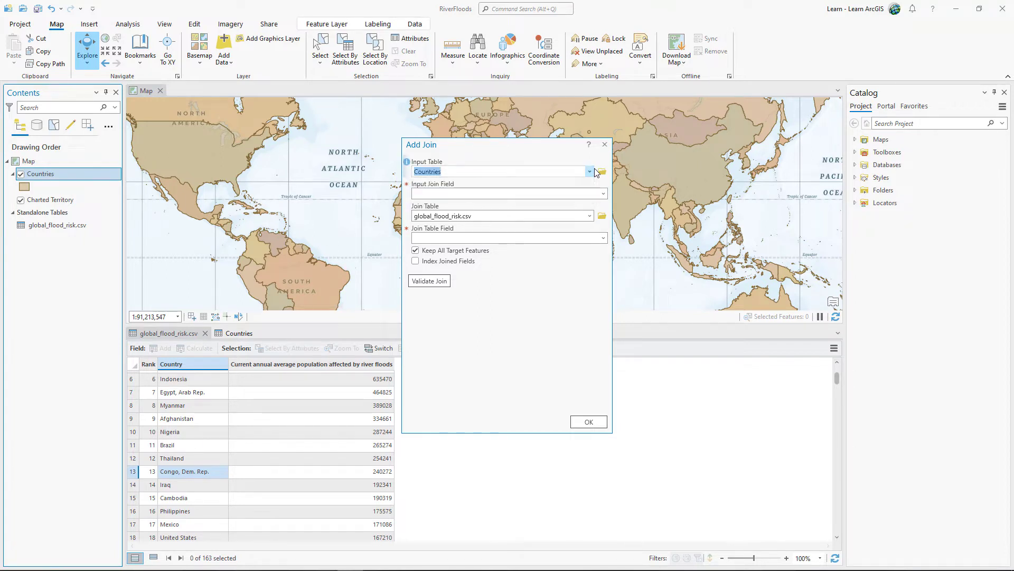
click(592, 215)
click(592, 215)
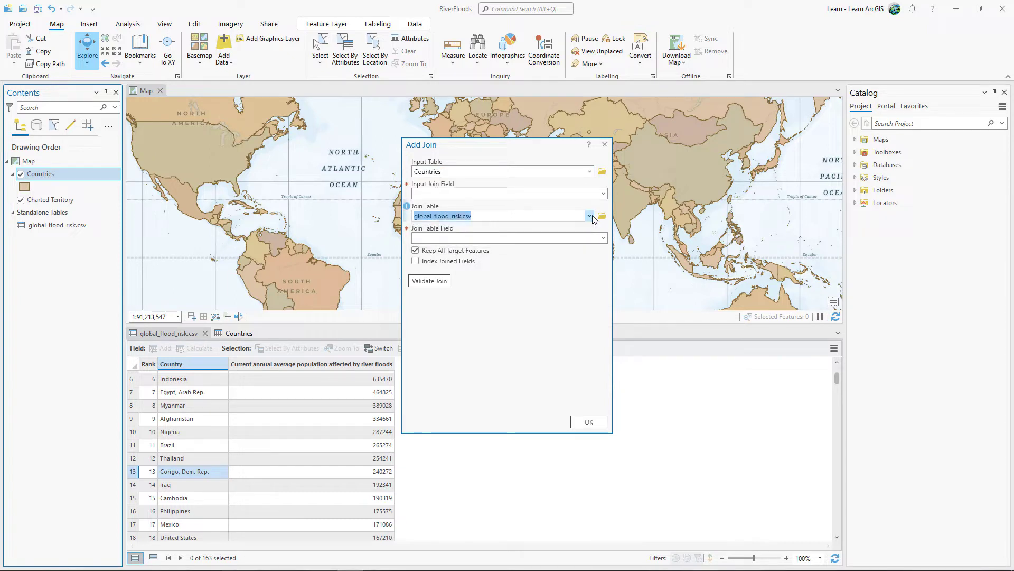
Set NAME_SORT and Country as join fields and uncheck Keep All Target Features
click(591, 193)
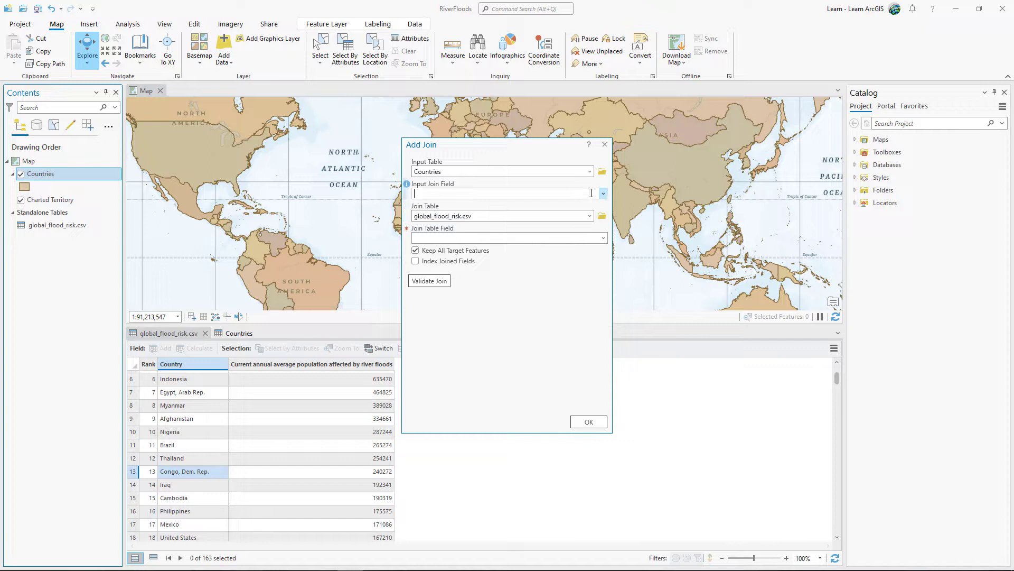
text(NAME_SORT)
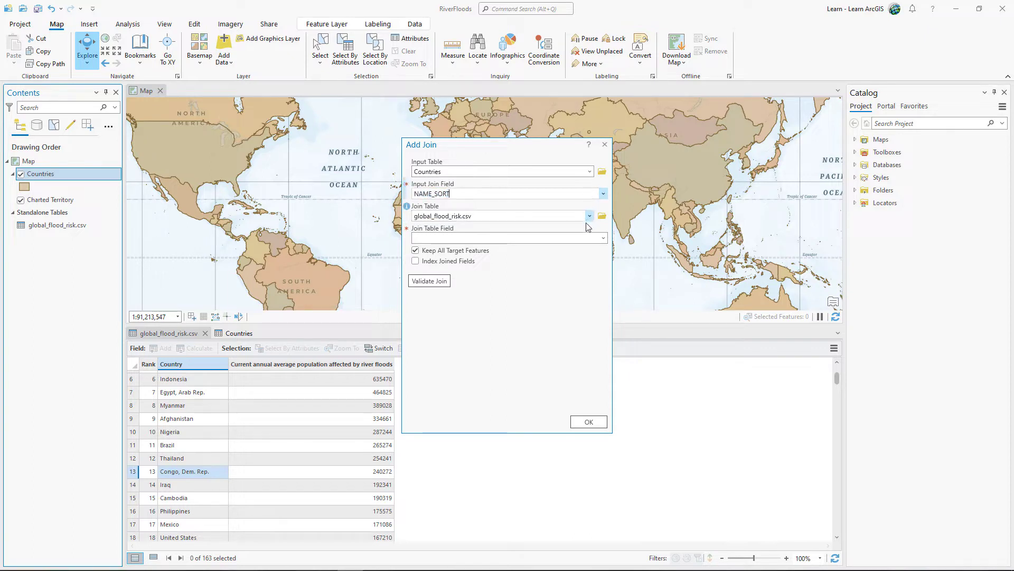
click(603, 239)
click(602, 240)
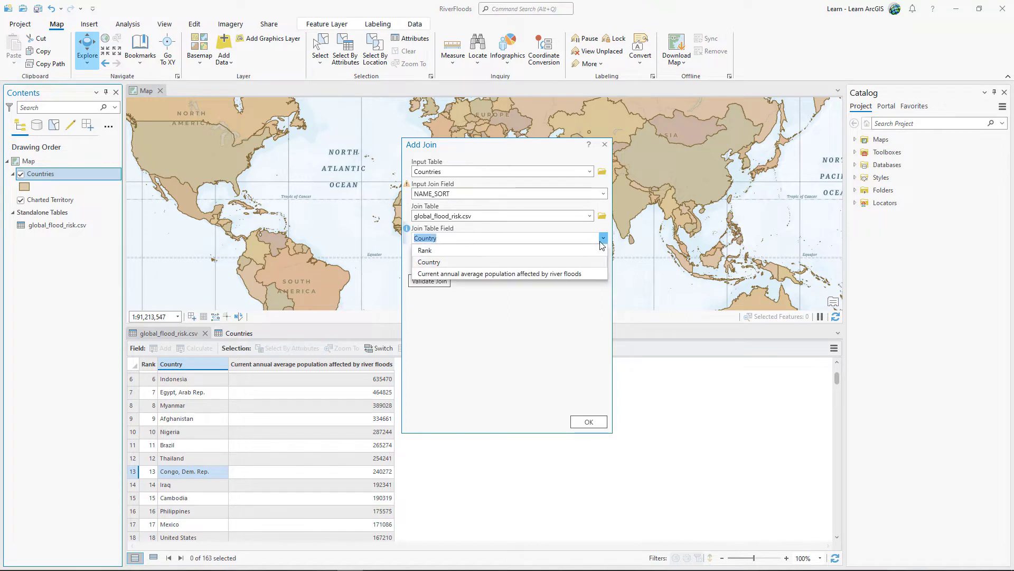
click(602, 241)
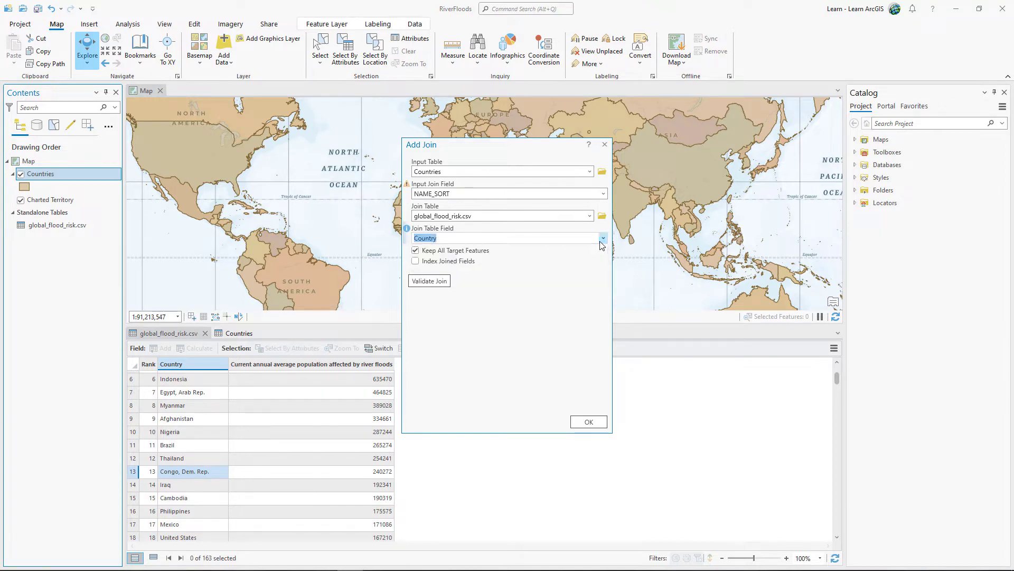
click(575, 322)
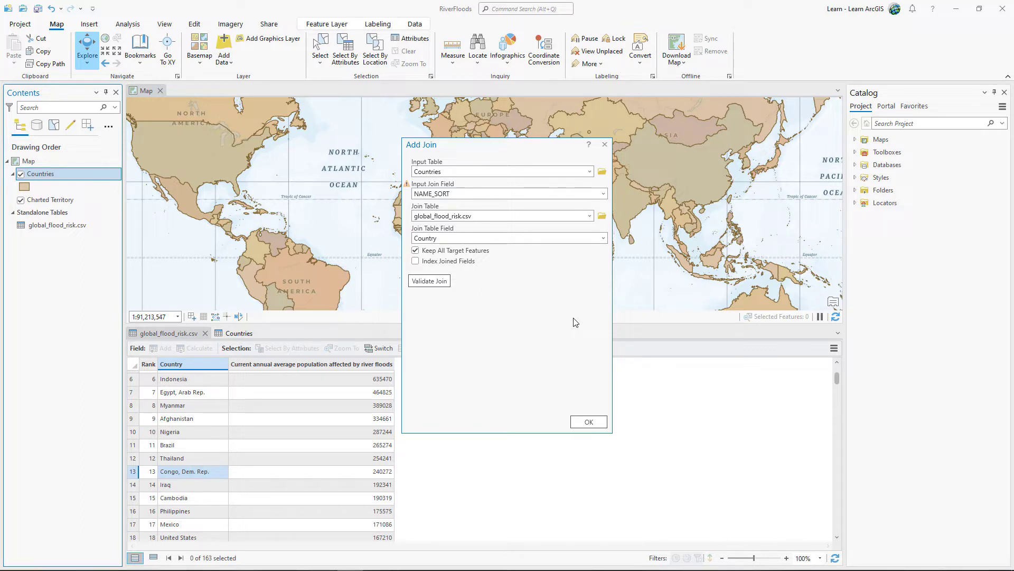
click(416, 251)
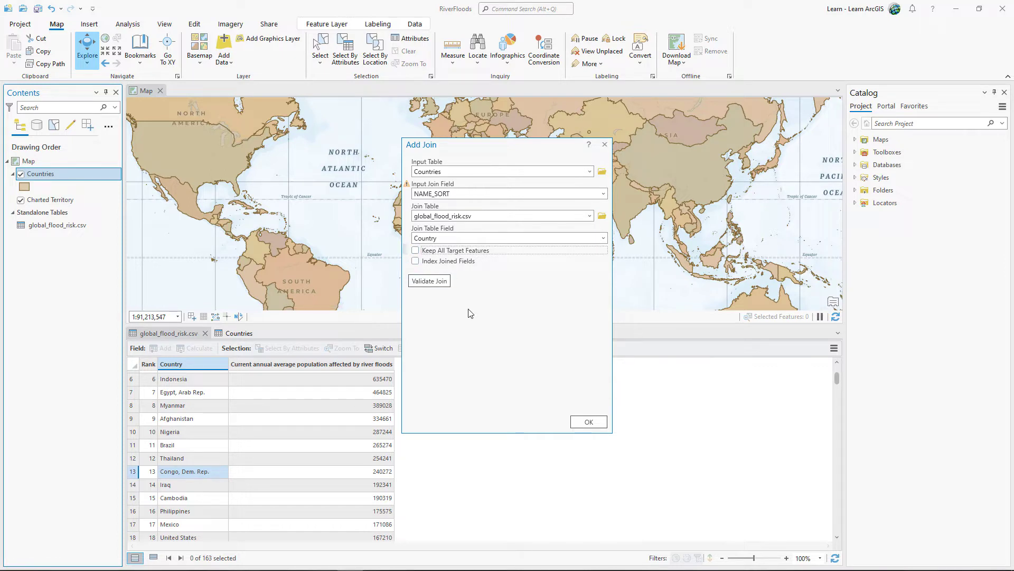
Run the join, pan the map to Europe and North America, and view the 159-record Countries table
click(588, 421)
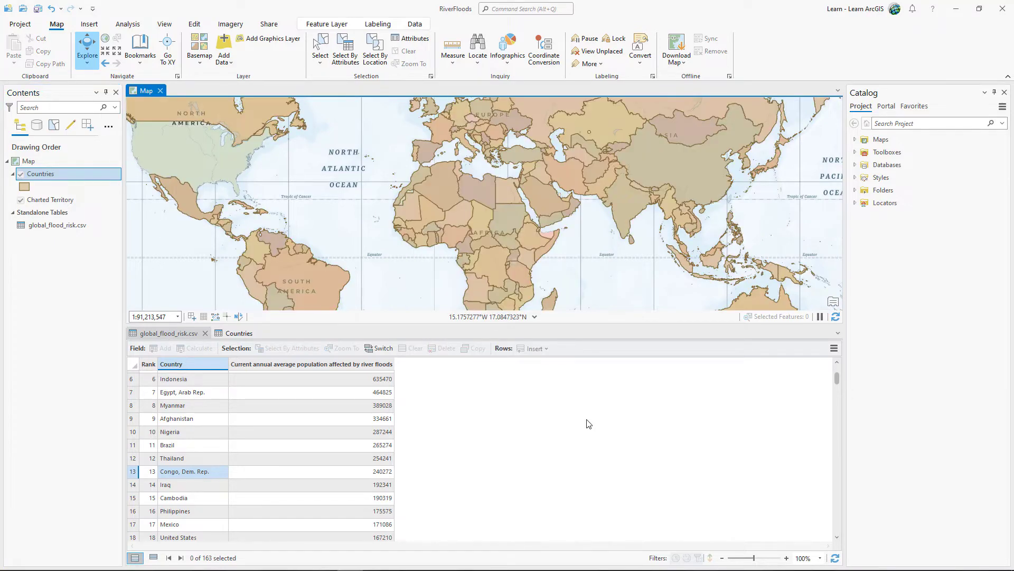
drag(504, 200, 529, 288)
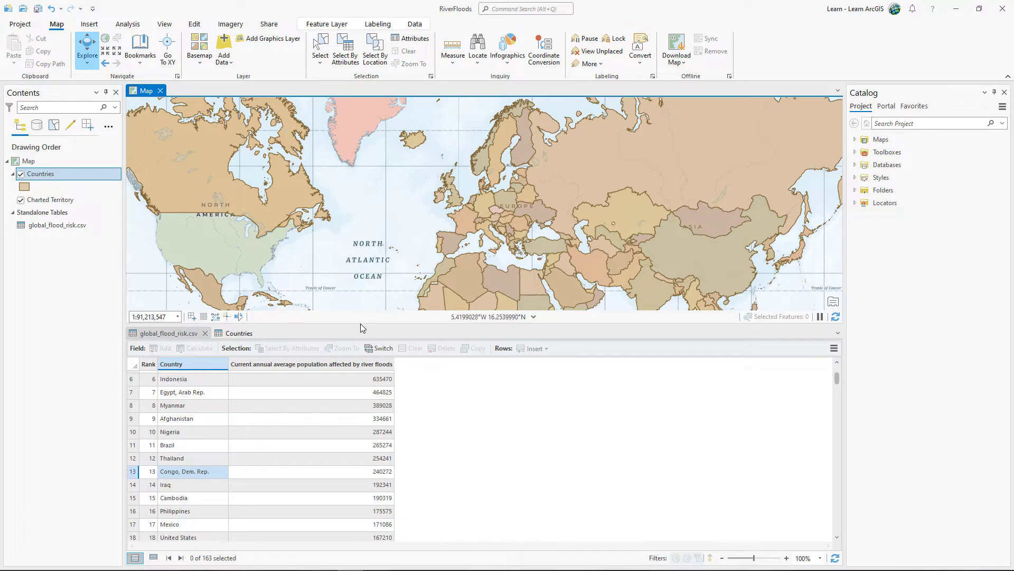
click(235, 333)
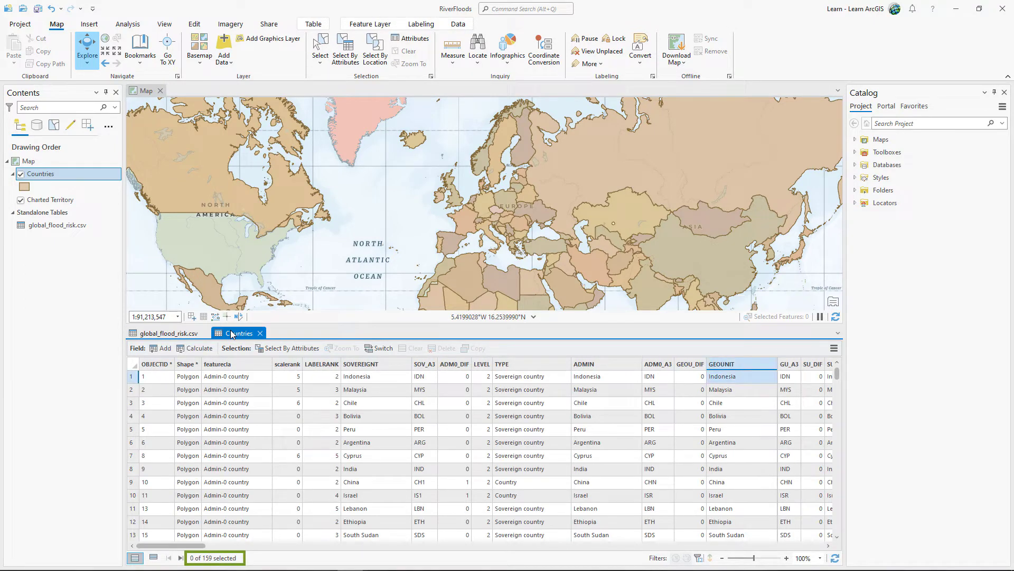
Sort the joined Countries table by Rank ascending and scroll to find the missing rank 18
drag(183, 545, 818, 559)
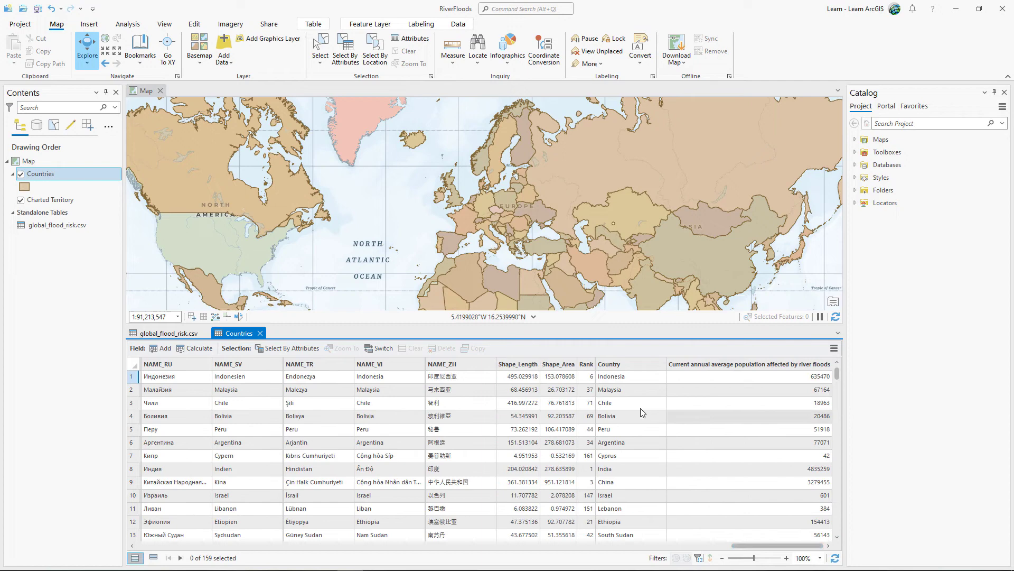
drag(586, 362, 681, 370)
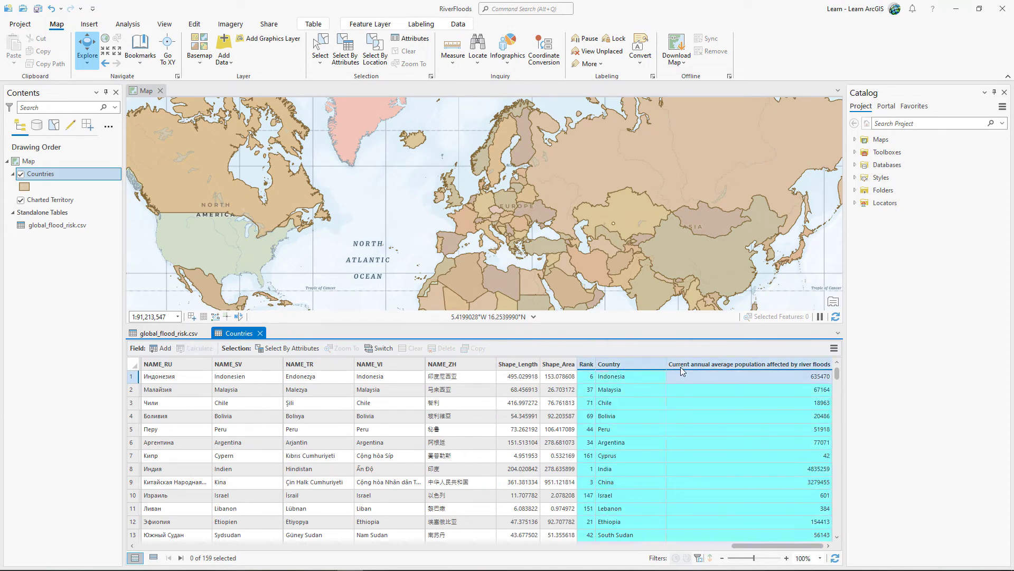
click(586, 364)
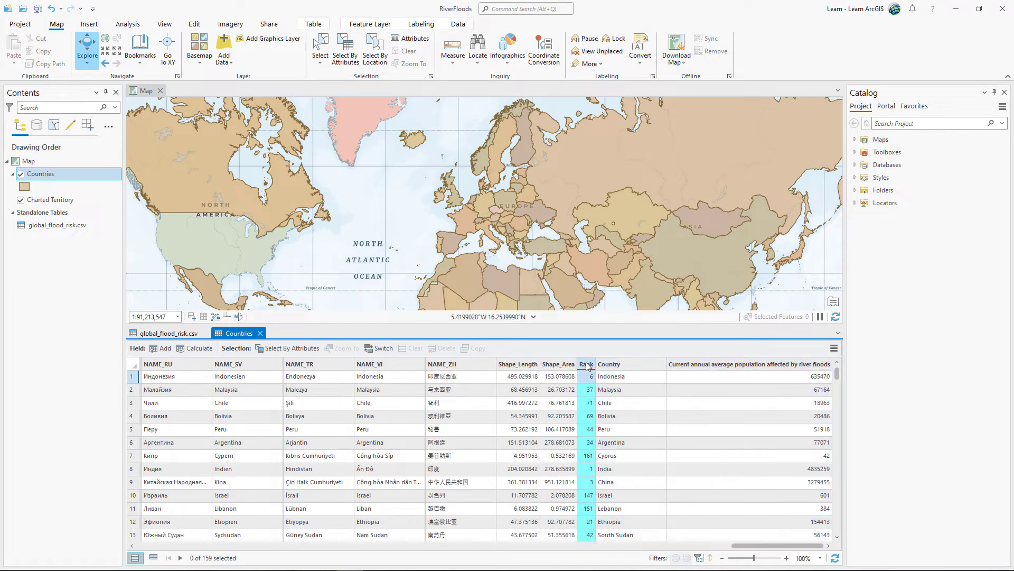
right_click(587, 364)
click(620, 370)
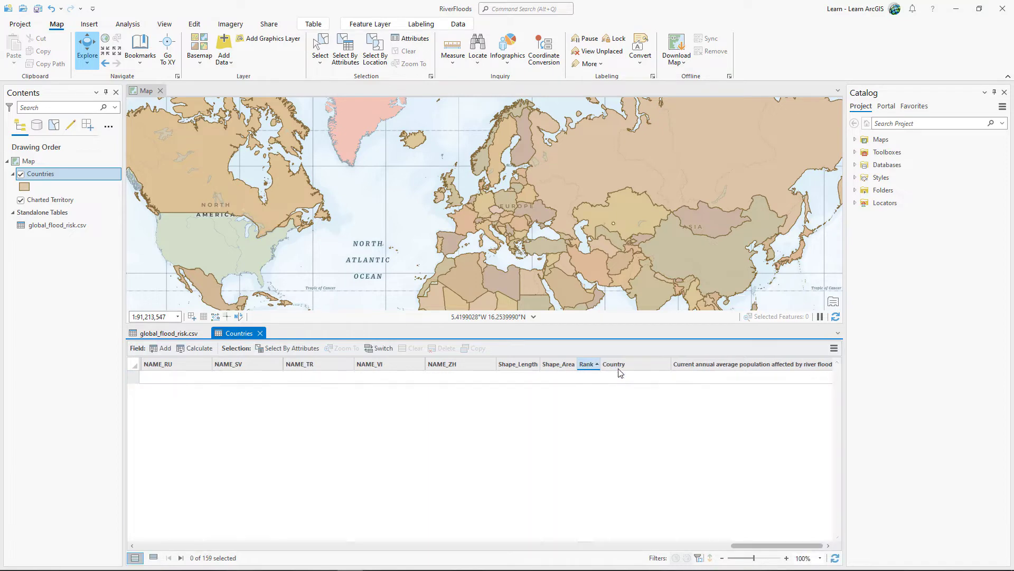
scroll(619, 412, down, 3)
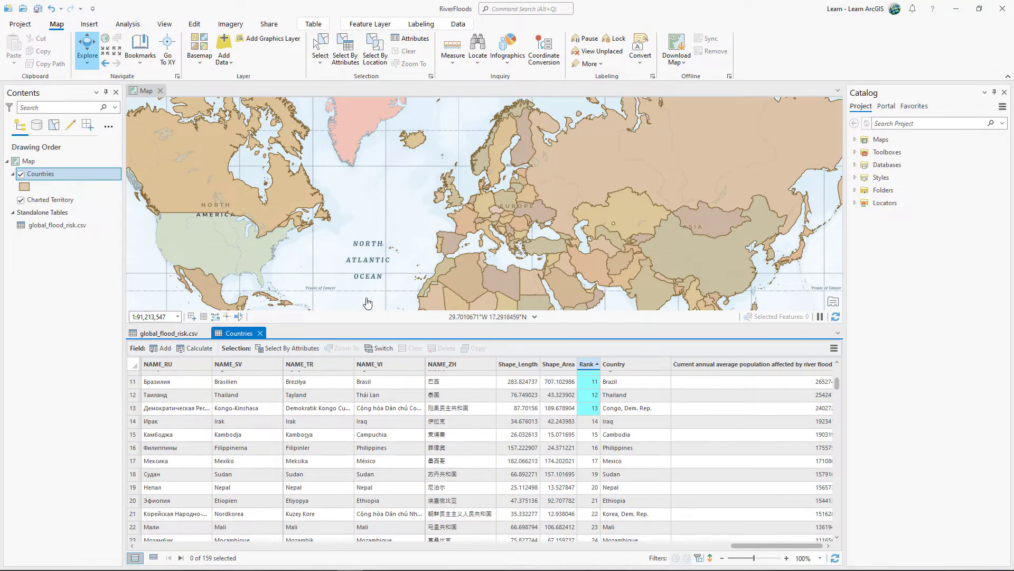
Remove all joins from the Countries layer and confirm with Yes
right_click(97, 180)
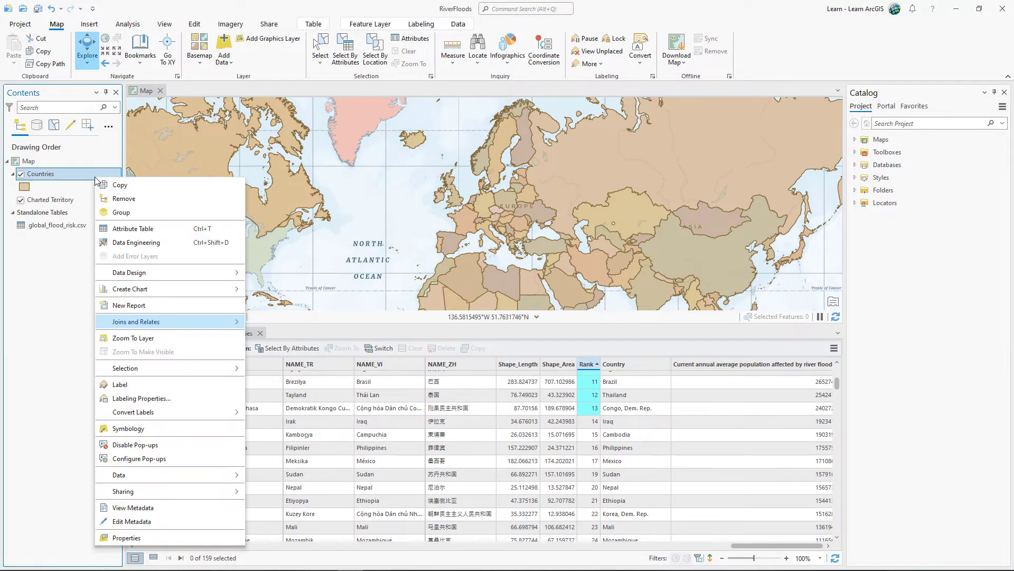
mouse_move(201, 324)
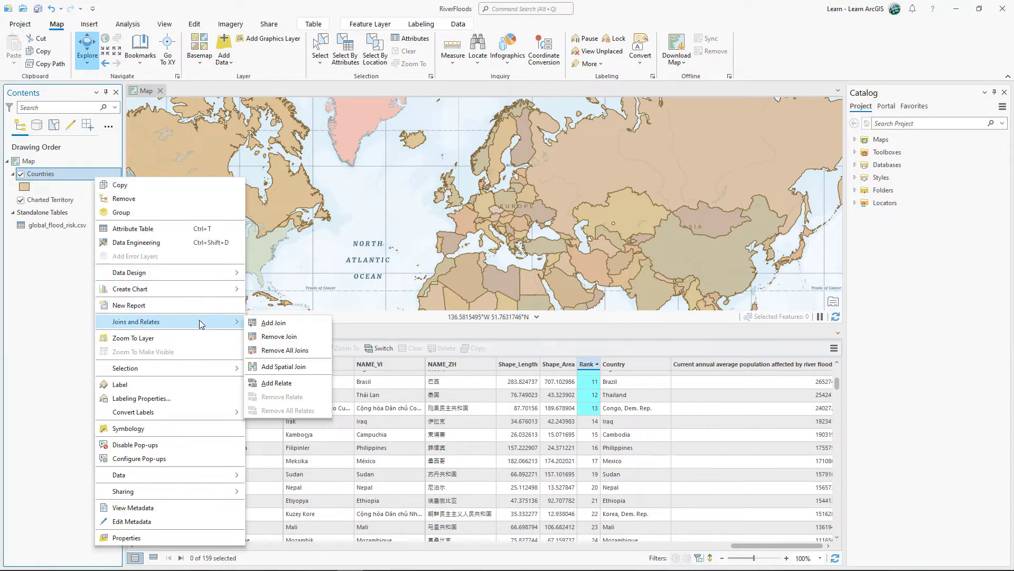
click(293, 350)
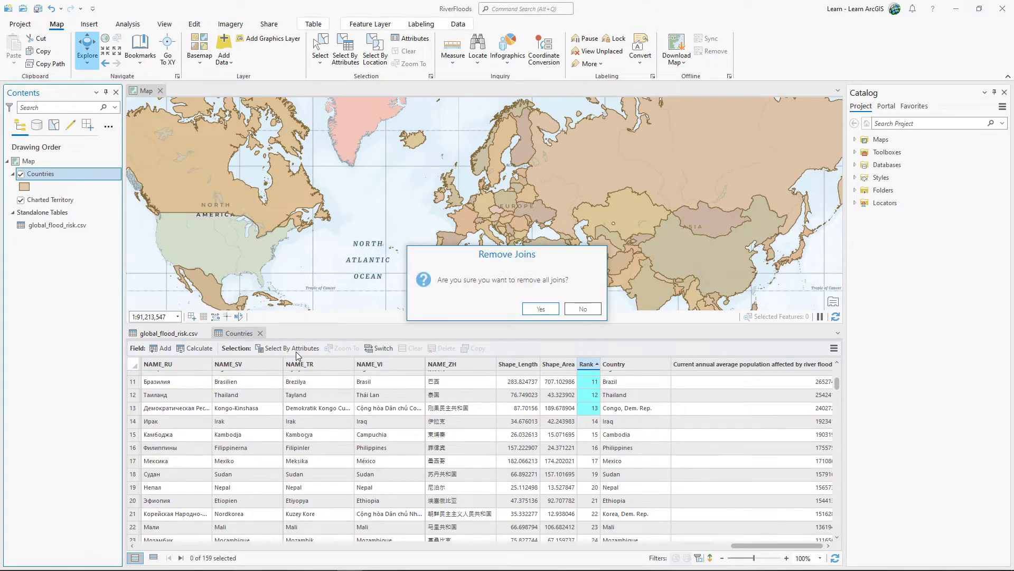
click(541, 309)
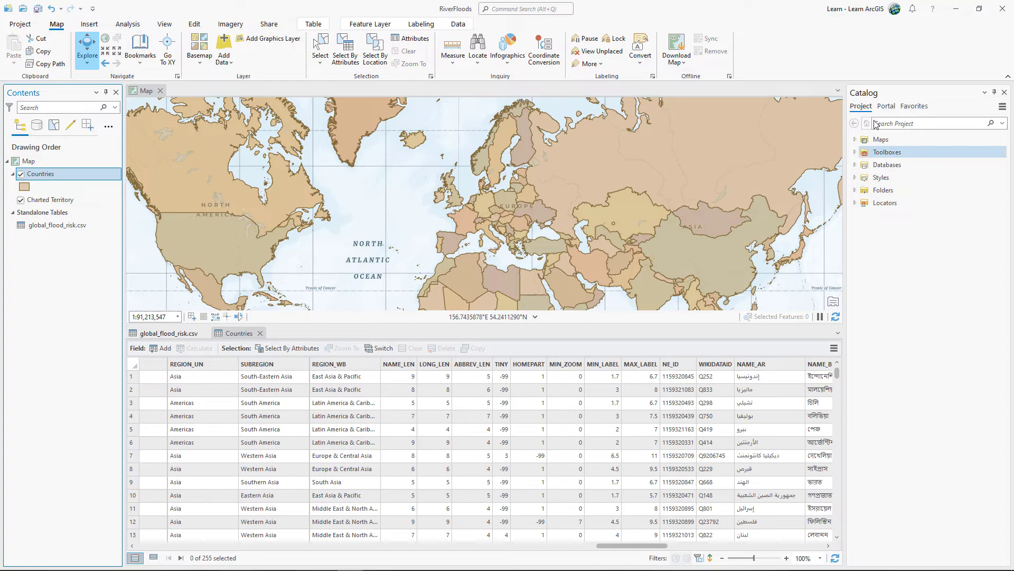
Expand Folders > RiverFloods in Catalog and show global_flood_risk.csv in File Explorer
click(855, 190)
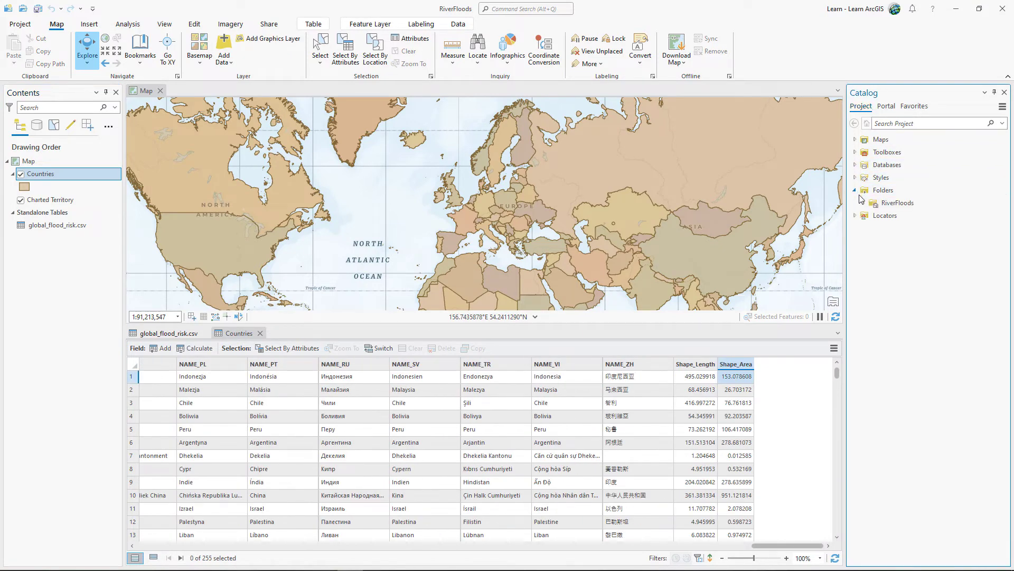
click(864, 203)
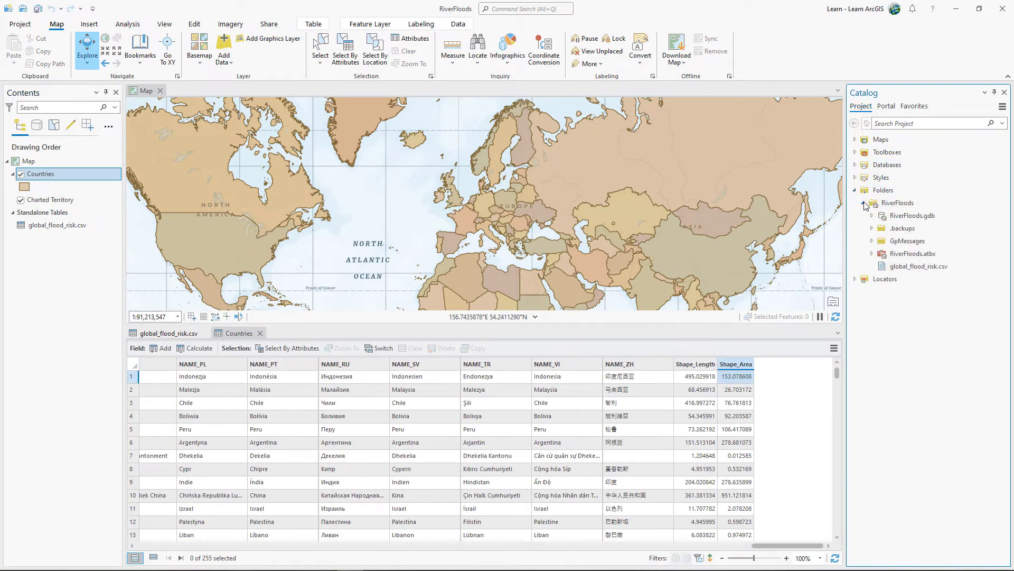
click(882, 267)
right_click(882, 269)
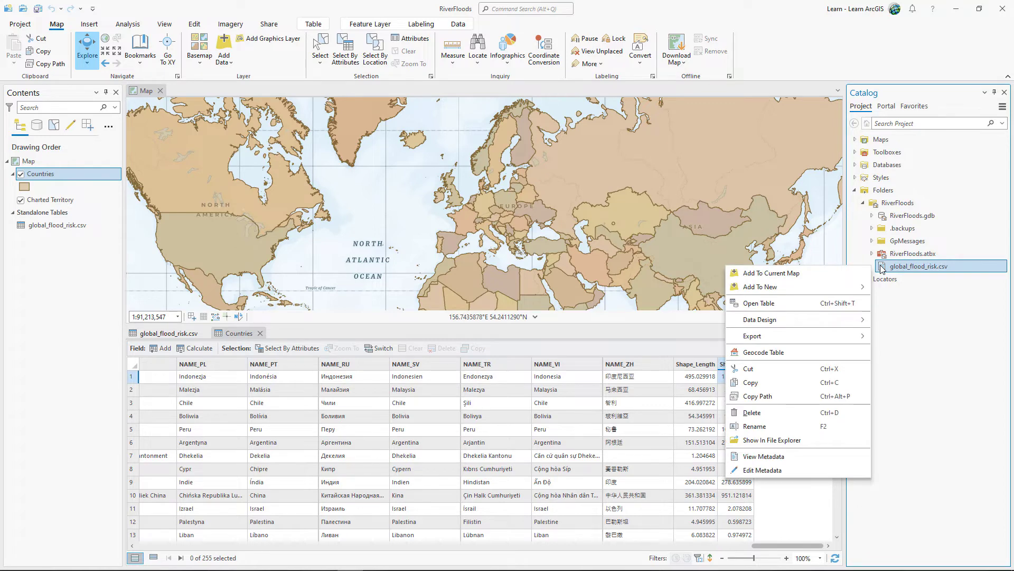
click(821, 440)
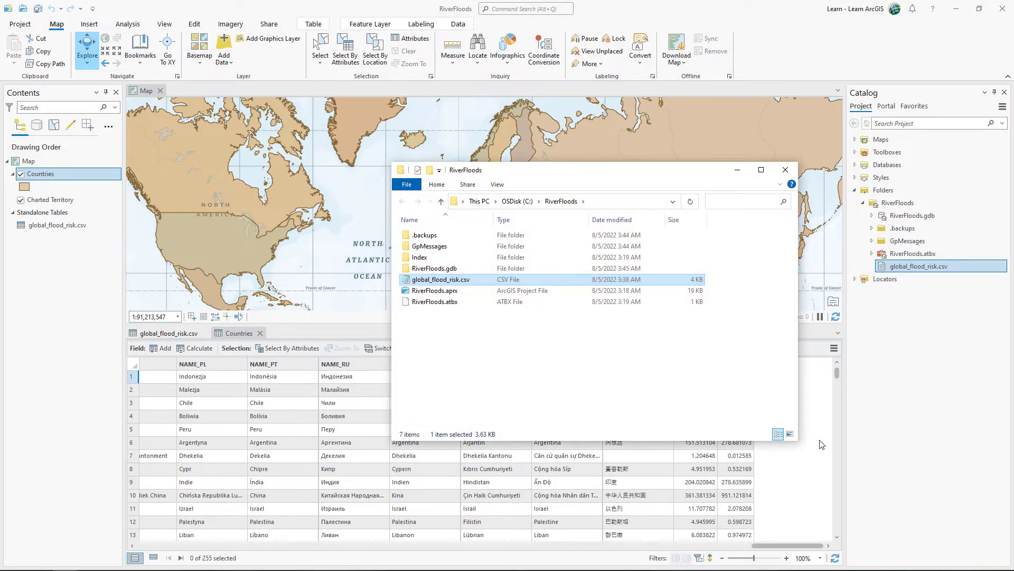
Open global_flood_risk.csv in Notepad via Open with
right_click(488, 281)
mouse_move(604, 386)
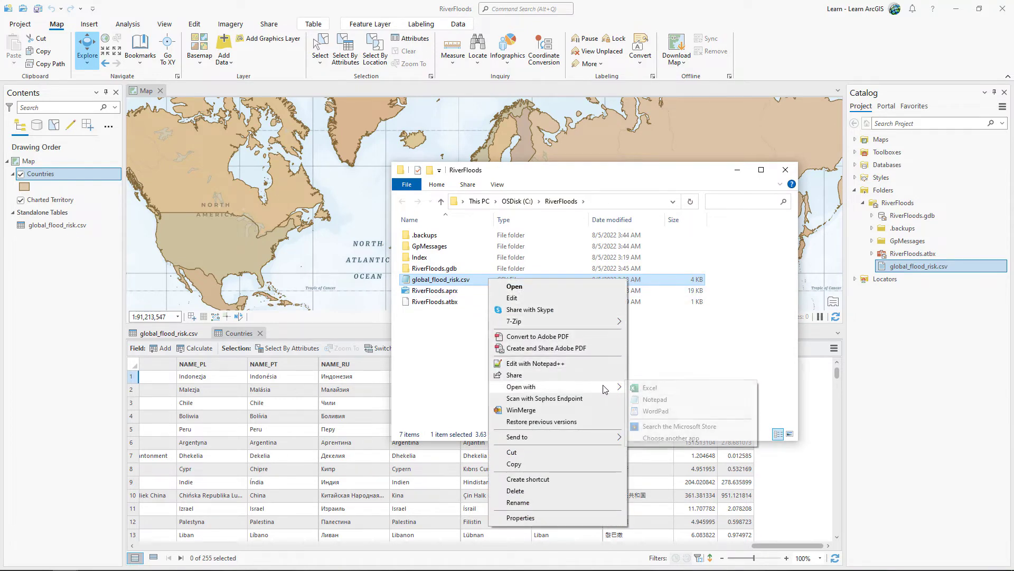
click(660, 400)
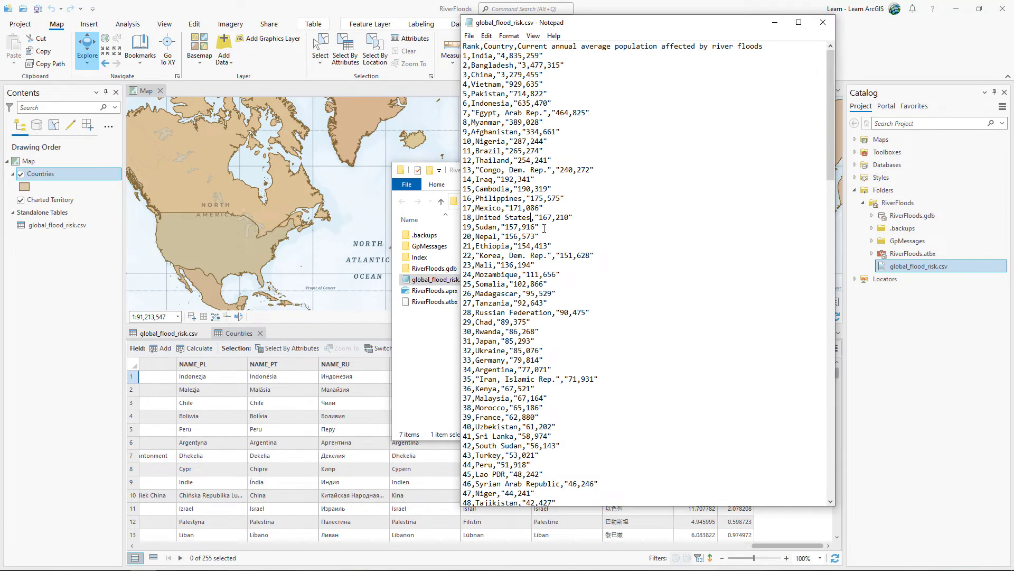
Replace the country name Swaziland with eSwatini in the csv
text(of America)
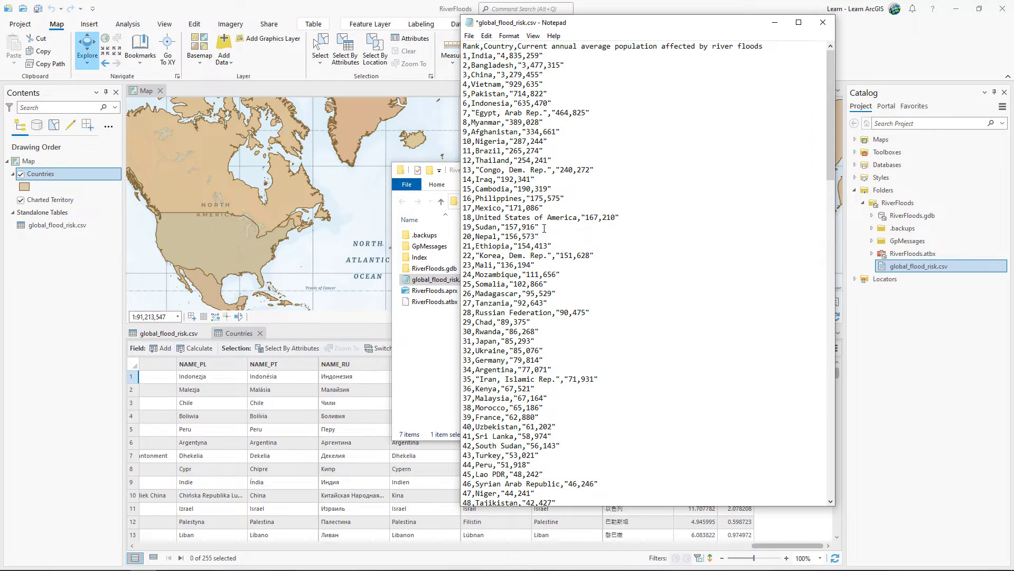
scroll(544, 228, down, 18)
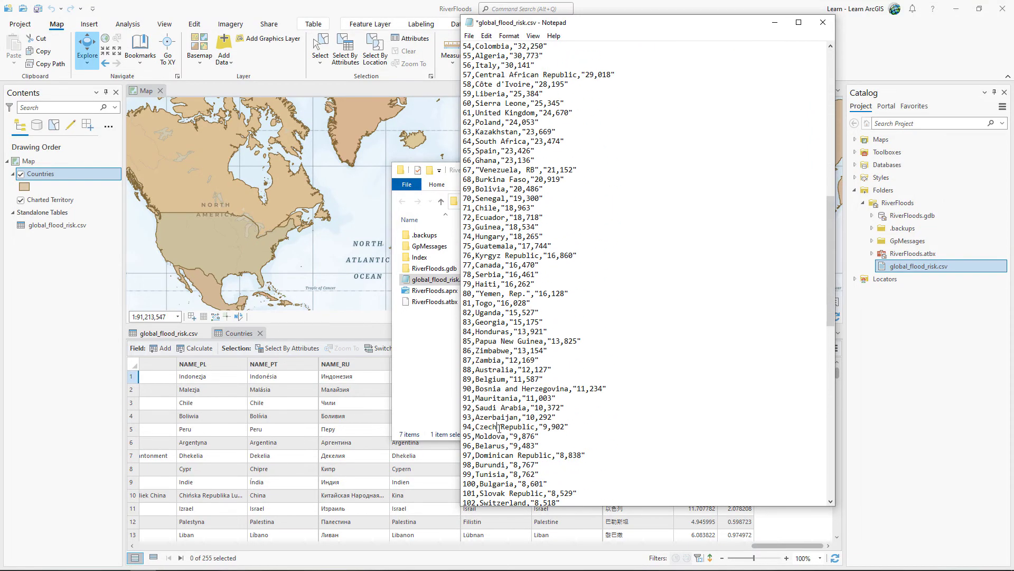
scroll(484, 326, down, 20)
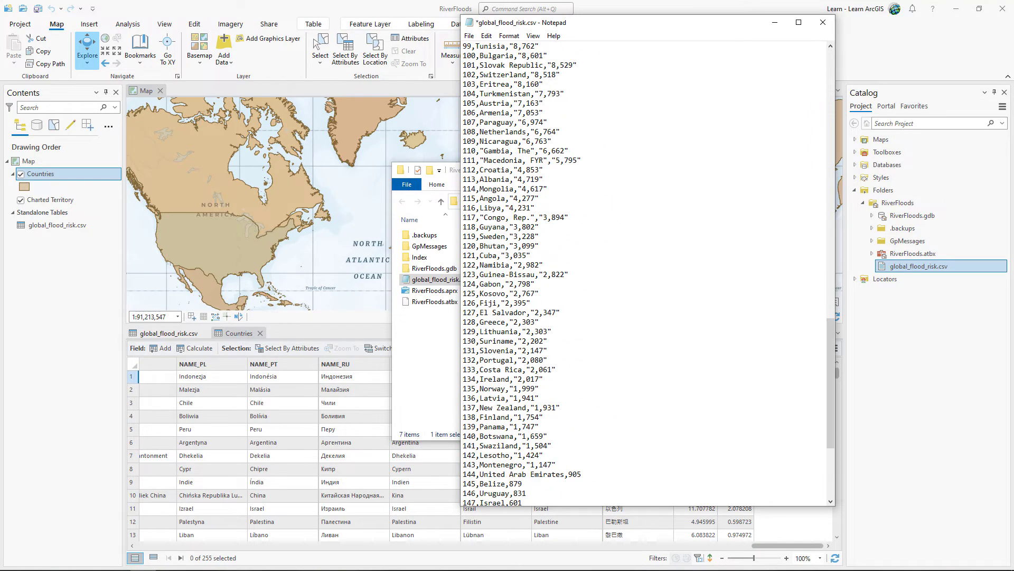
double_click(486, 274)
text(eSwatini)
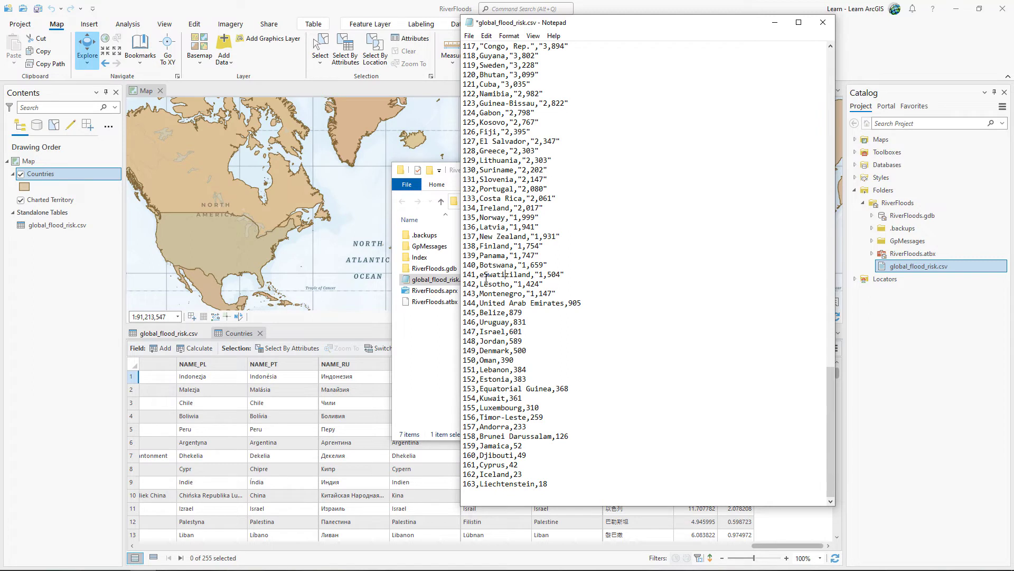
Shorten 'Brunei Darussalam' to 'Brunei', save the csv and close Notepad
click(505, 436)
key(Delete)
key(Delete)
key(Delete)
key(Delete)
key(Delete)
key(Delete)
key(Delete)
key(Delete)
key(Delete)
key(Delete)
key(Delete)
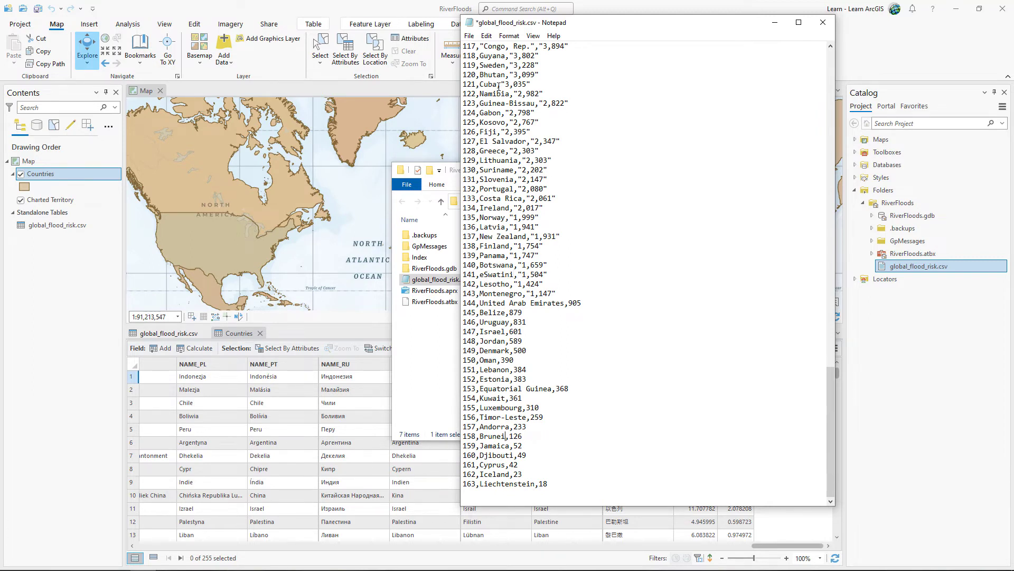
click(469, 36)
click(491, 84)
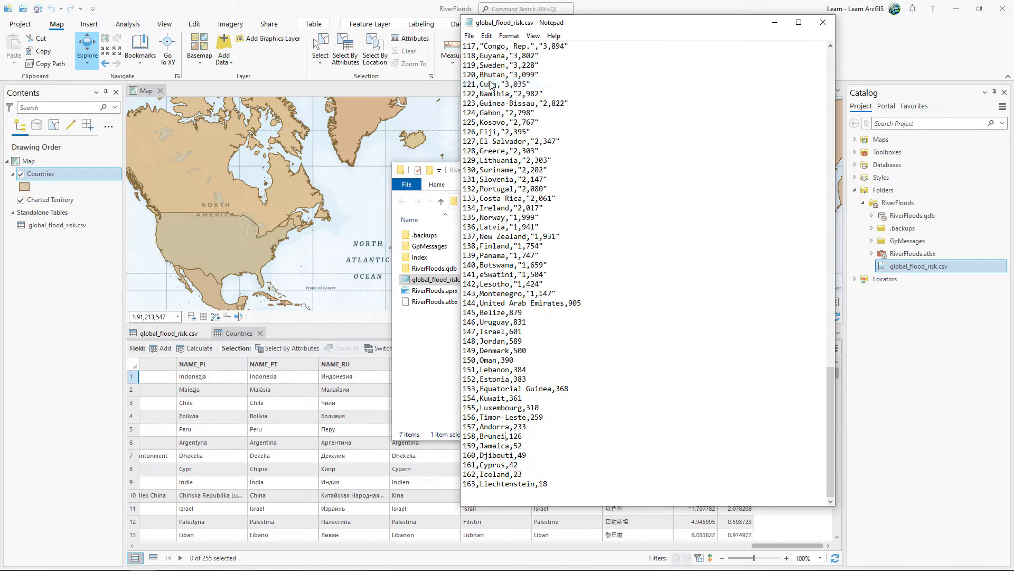
click(823, 22)
Refresh the global_flood_risk.csv table so rank 18 now reads United States of America
click(806, 22)
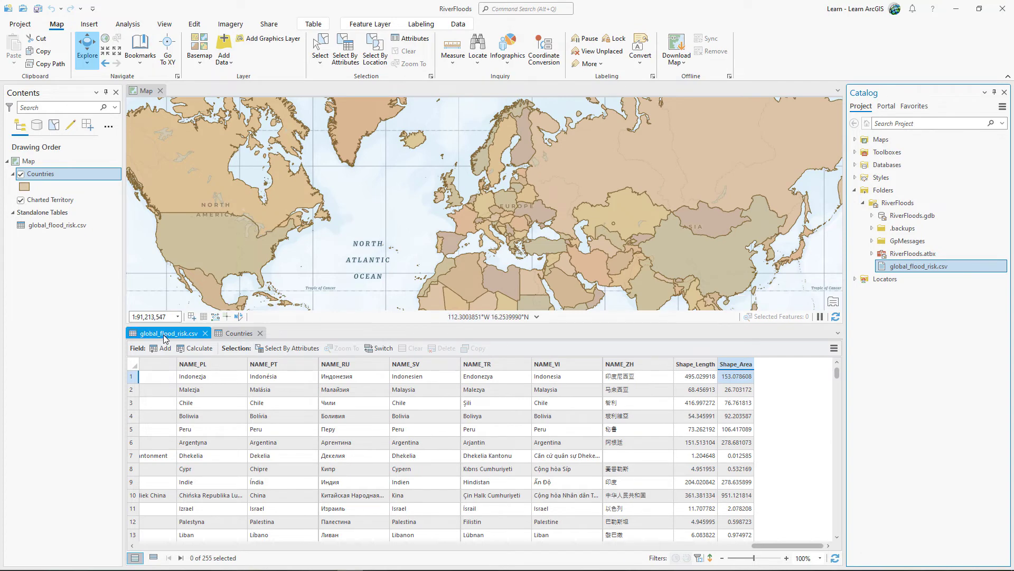
click(182, 333)
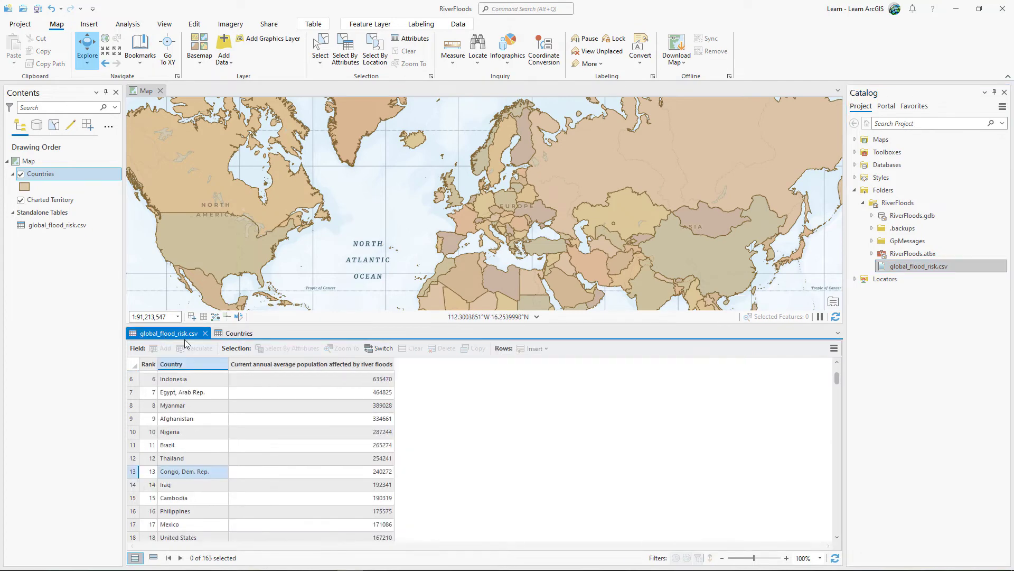
click(836, 560)
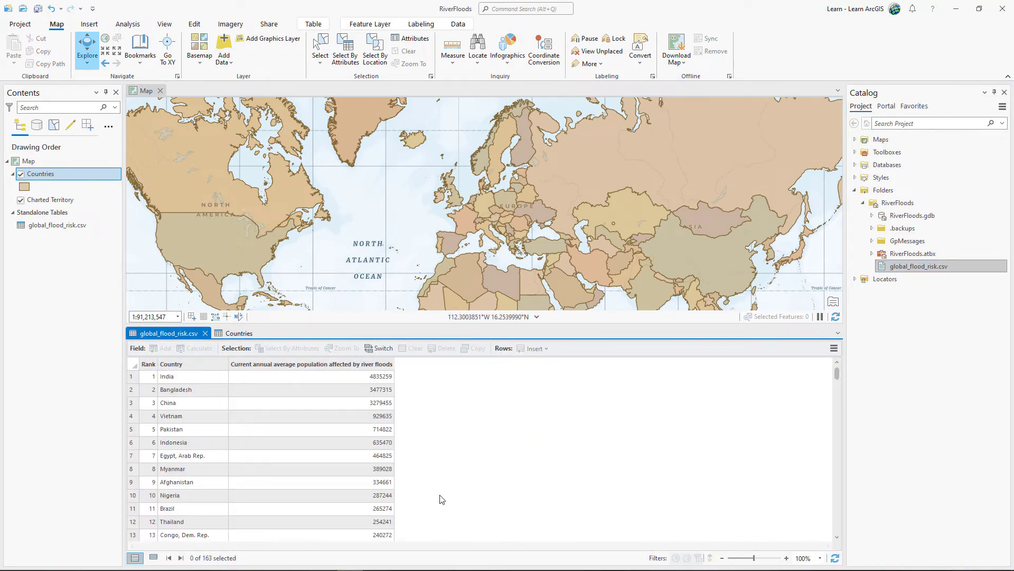
scroll(231, 454, down, 1)
scroll(231, 453, down, 4)
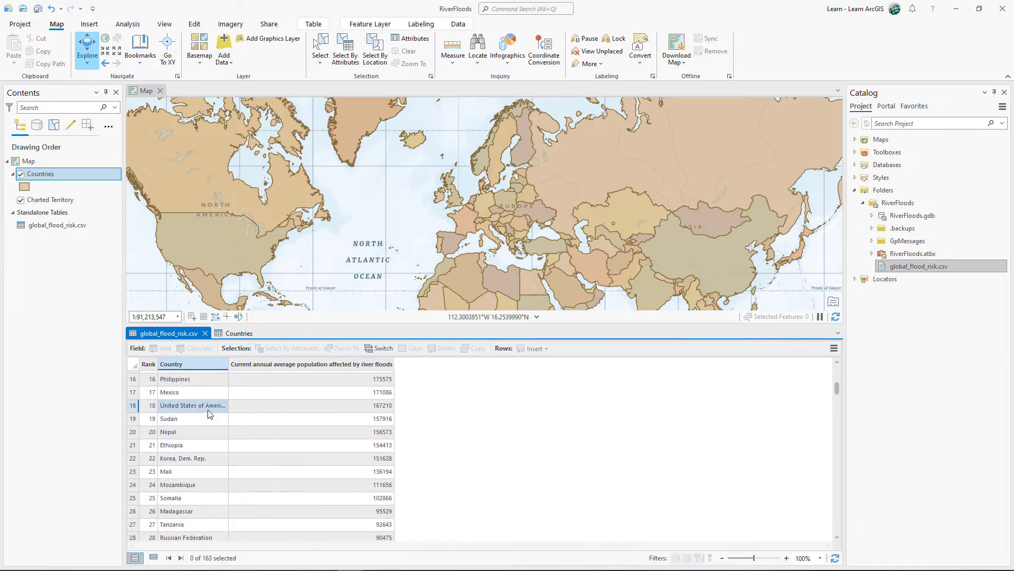
Join global_flood_risk.csv to Countries on NAME_SORT, confirming all 163 records match, then view the joined table
right_click(108, 174)
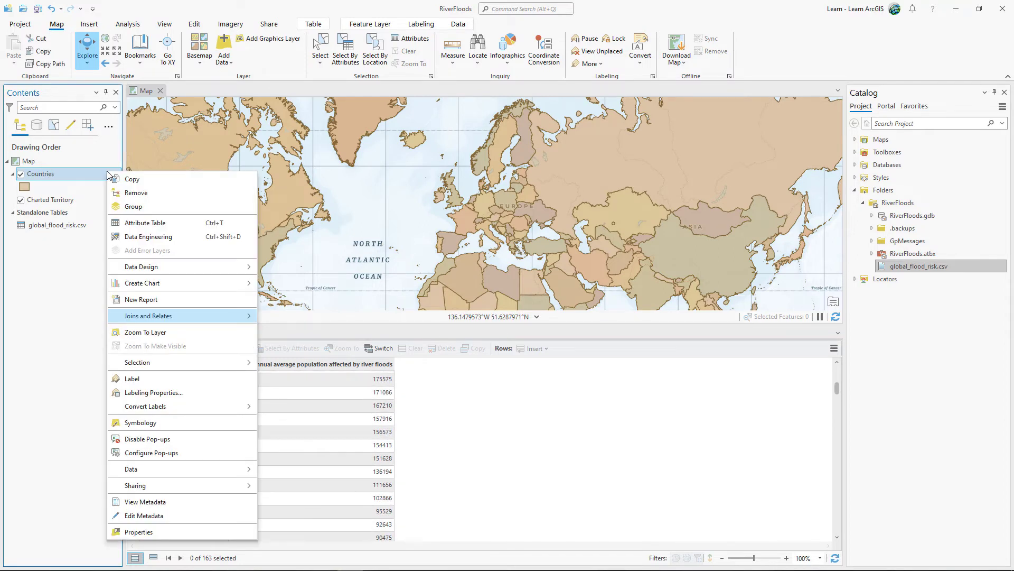
mouse_move(221, 317)
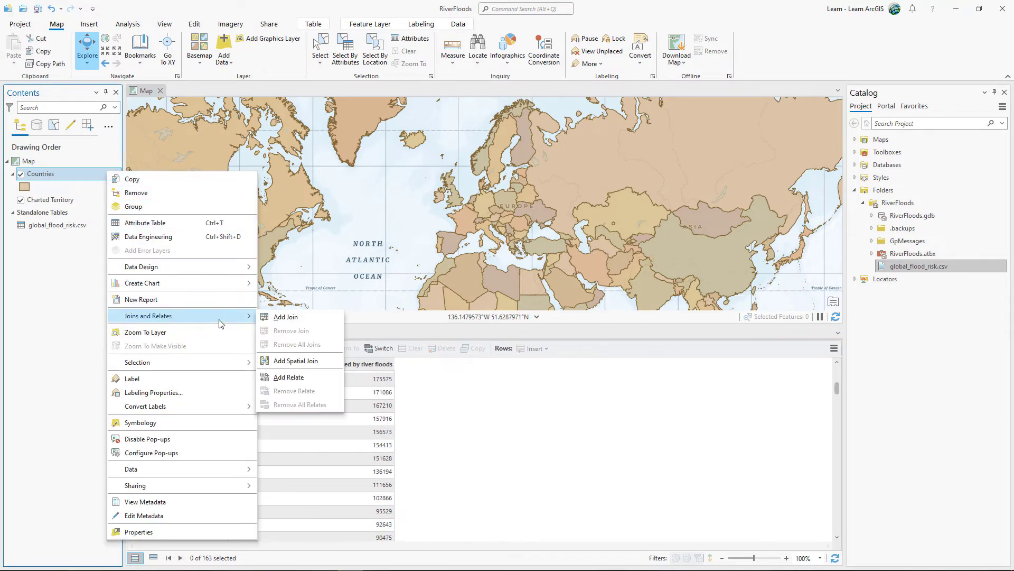
click(274, 318)
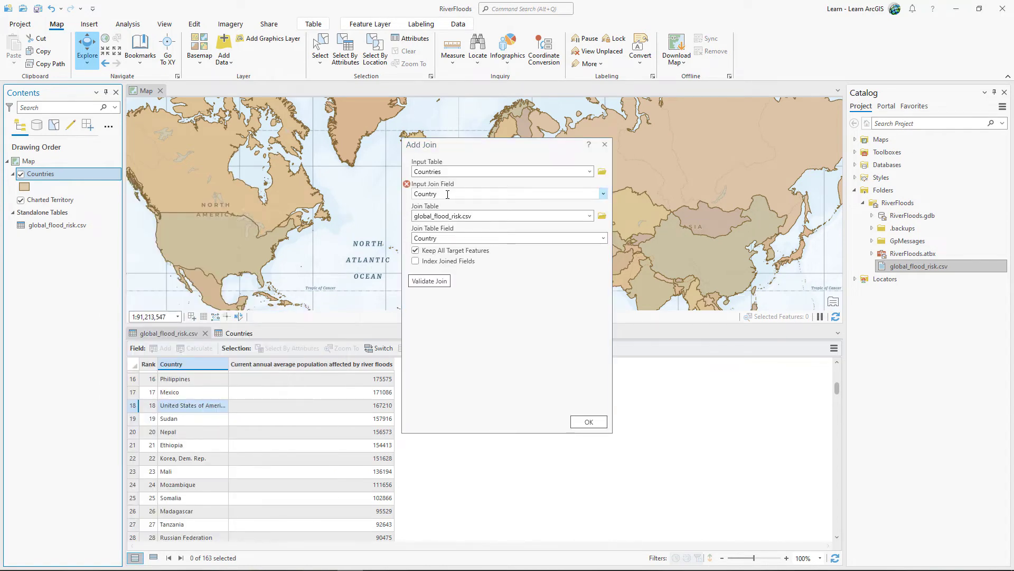
click(447, 194)
text(NAME_SORT)
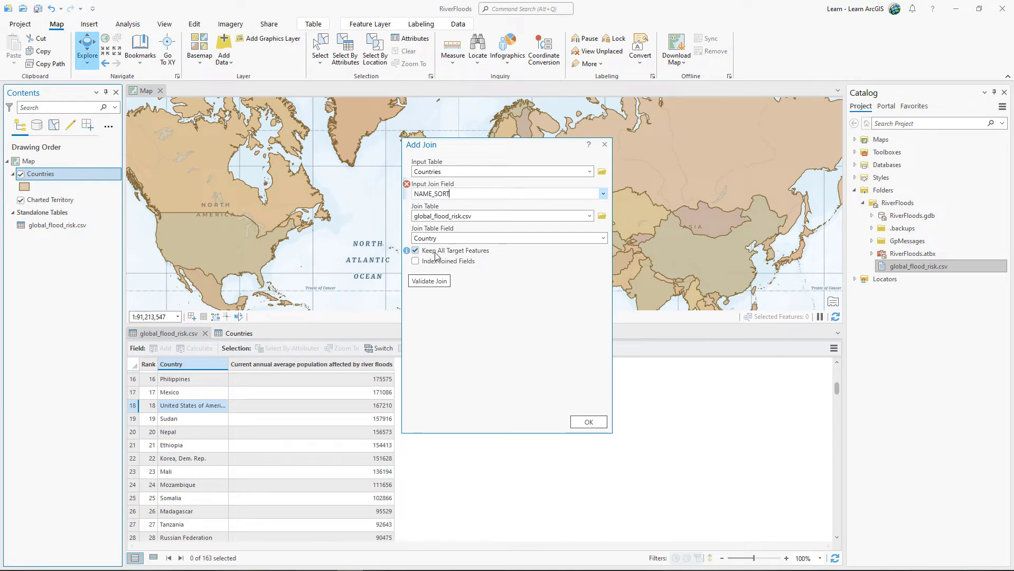
click(444, 285)
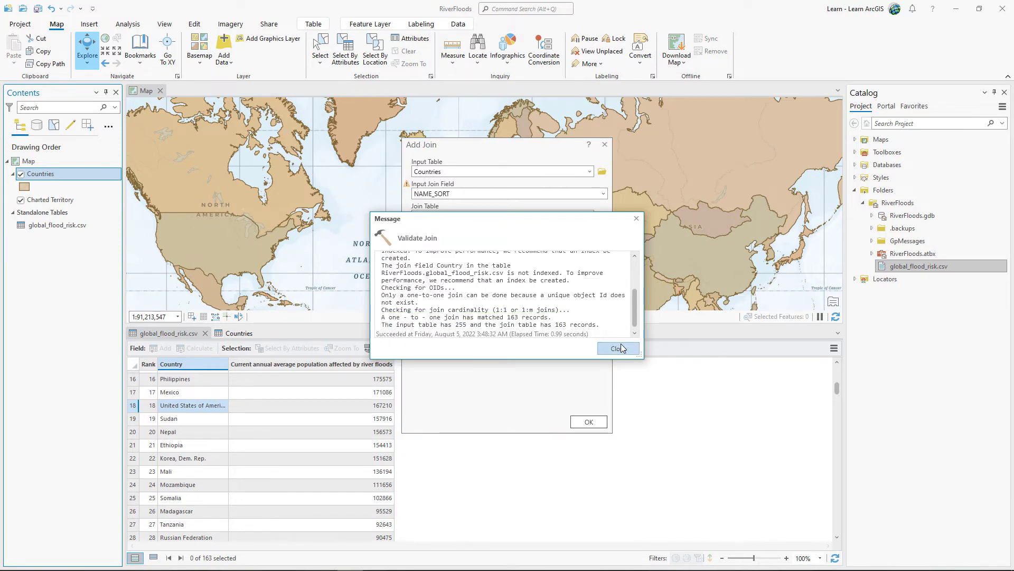
click(618, 348)
click(588, 421)
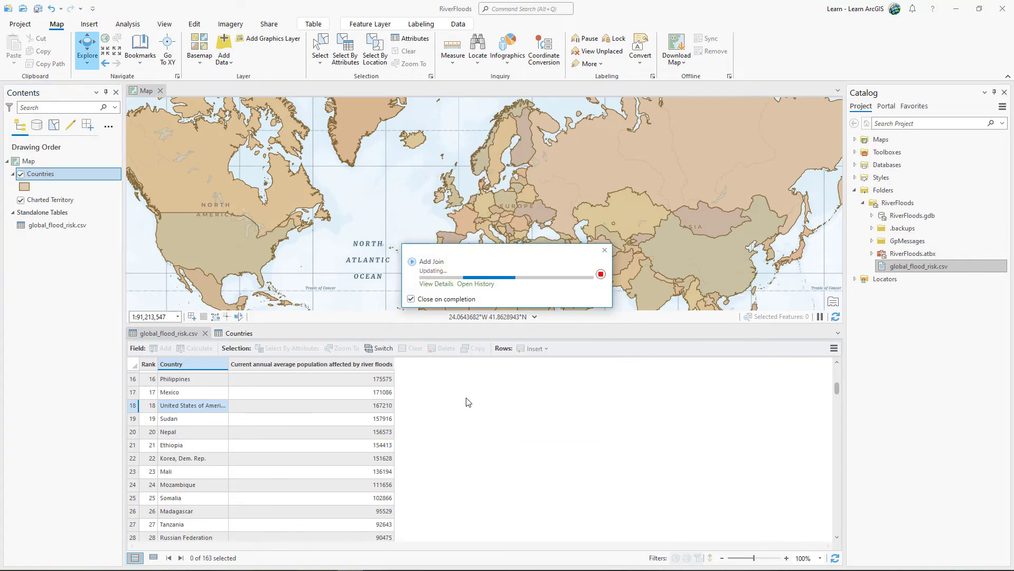
click(236, 333)
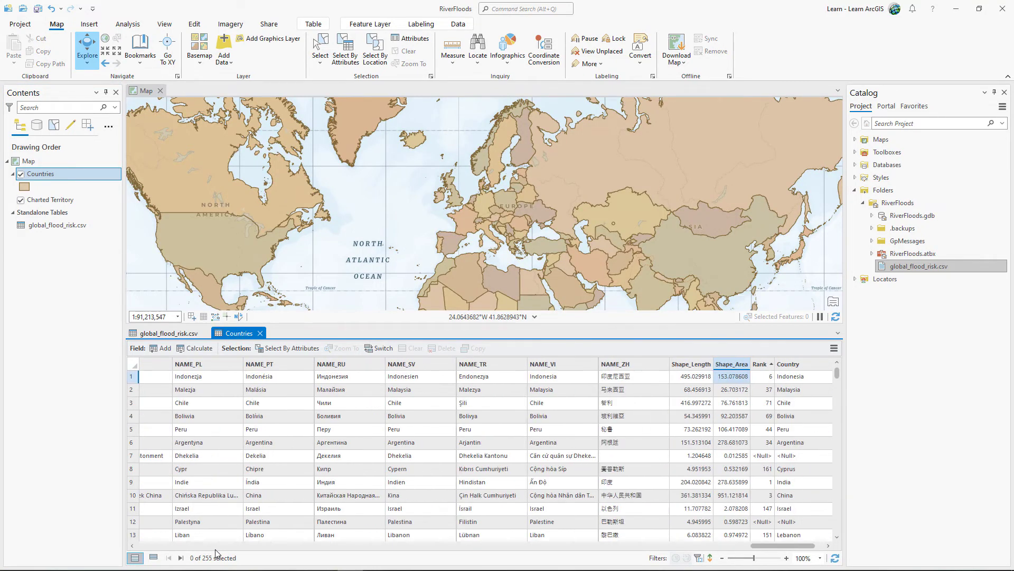
drag(793, 546, 800, 547)
Select the joined Rank, Country and flood population columns in the Countries table
click(581, 364)
ctrl+click(614, 364)
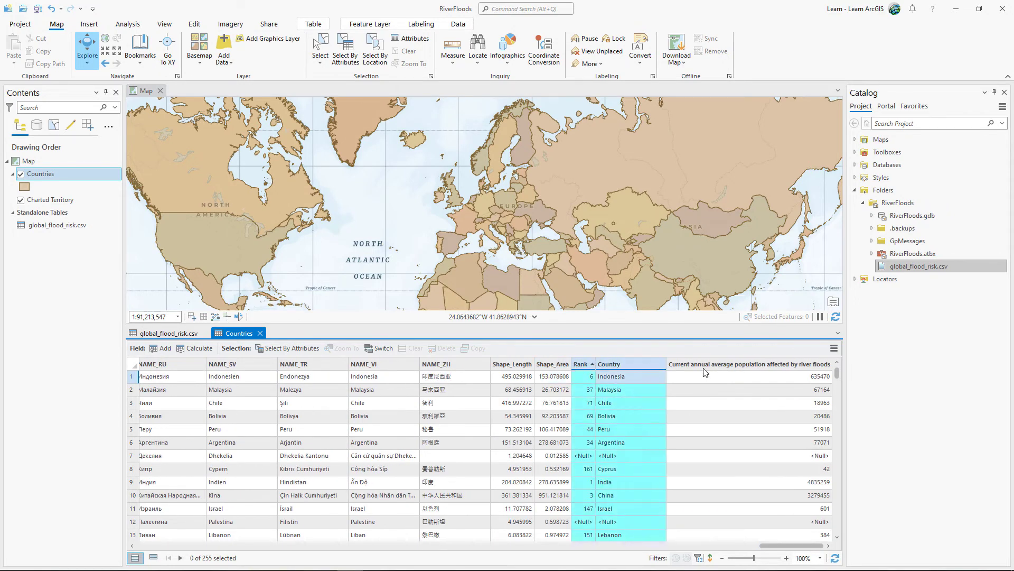
ctrl+click(722, 364)
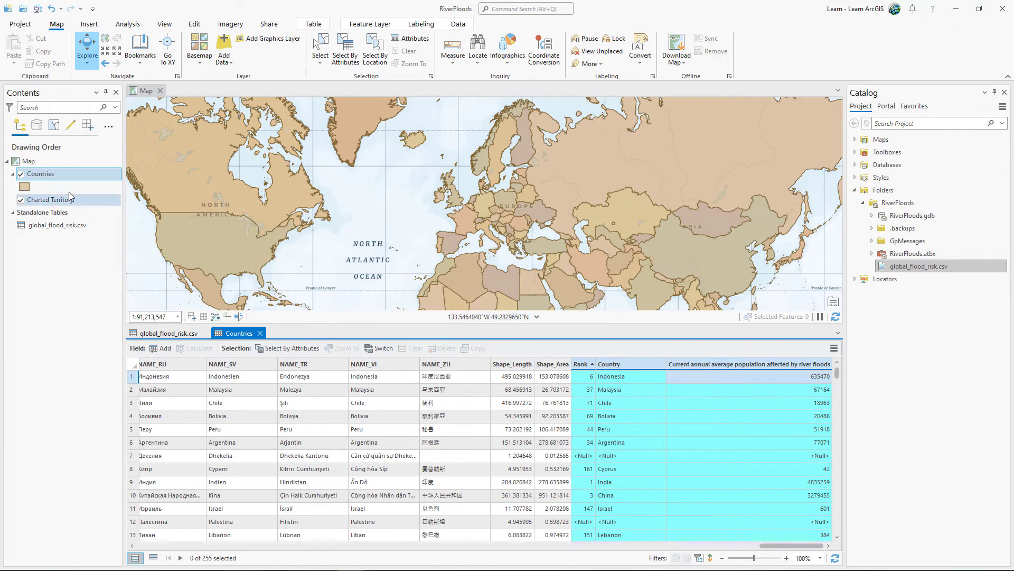
Symbolize Countries with Unclassed Colors by flood-affected population, normalized by POP_EST
right_click(70, 174)
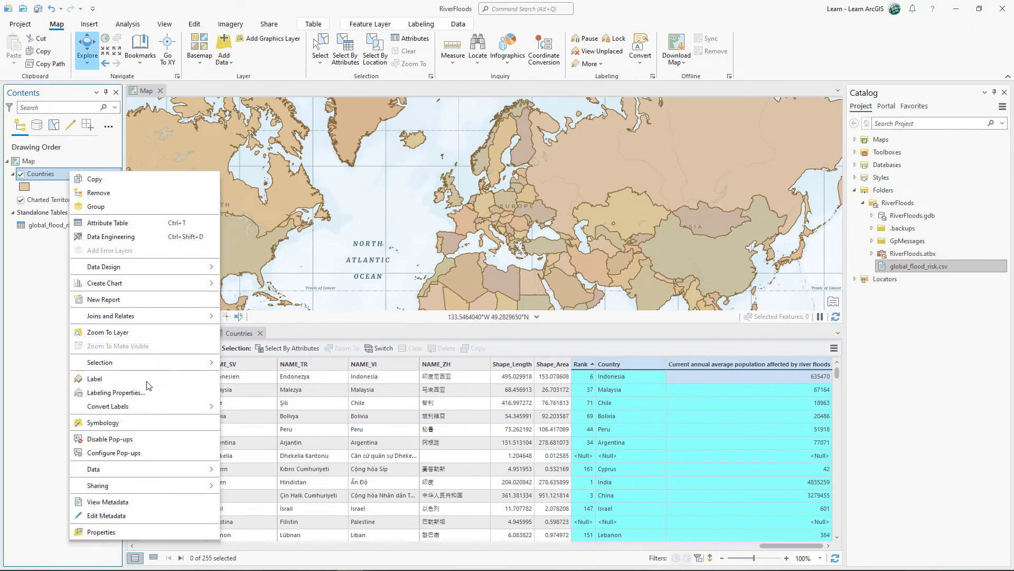
click(158, 423)
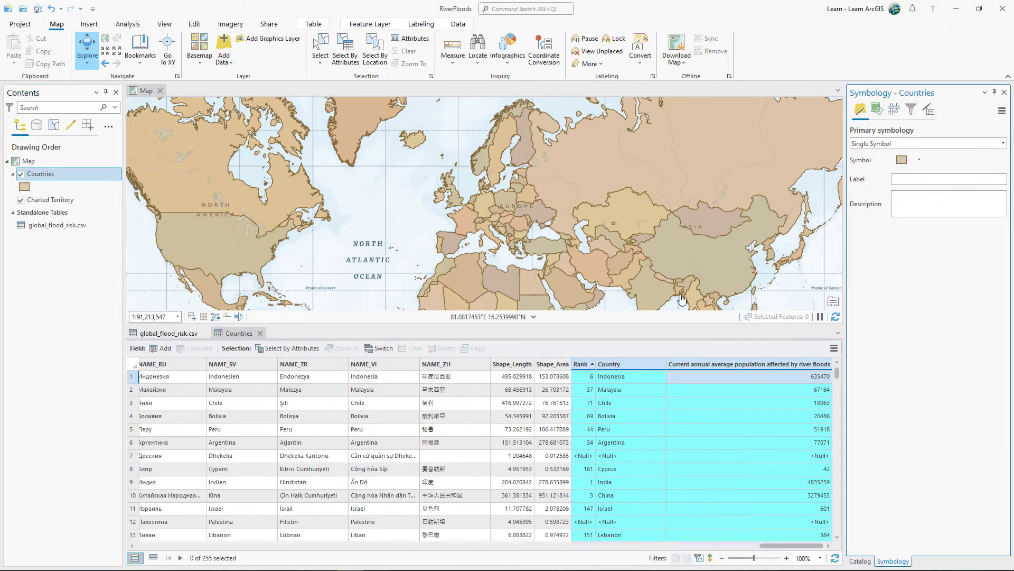
click(936, 145)
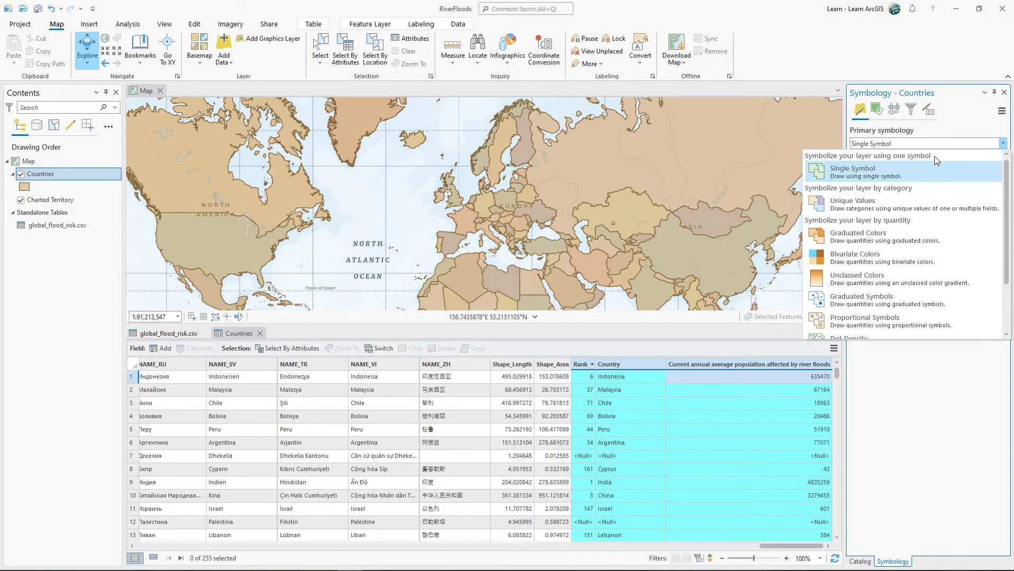
click(954, 279)
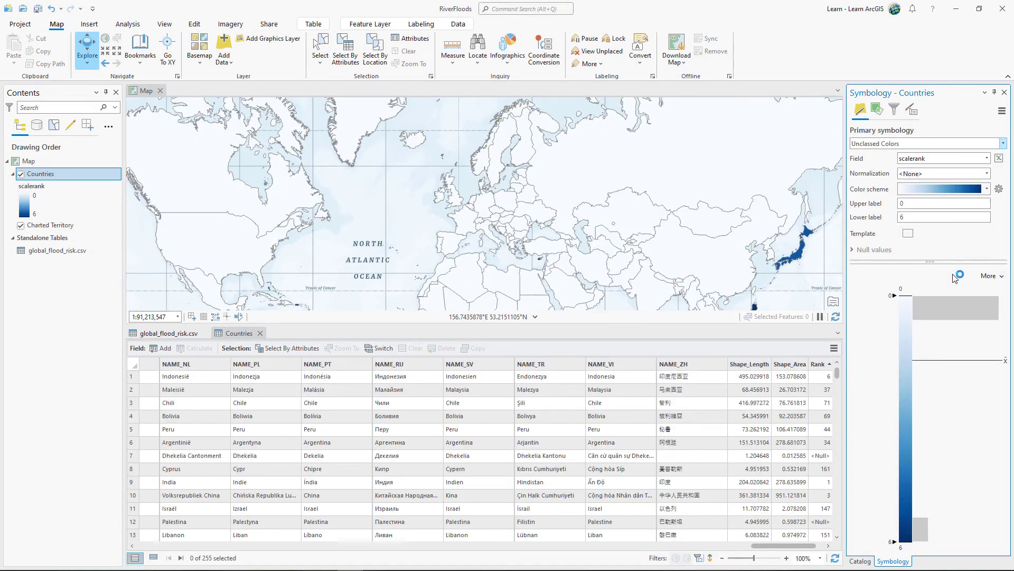
click(986, 158)
scroll(965, 288, down, 5)
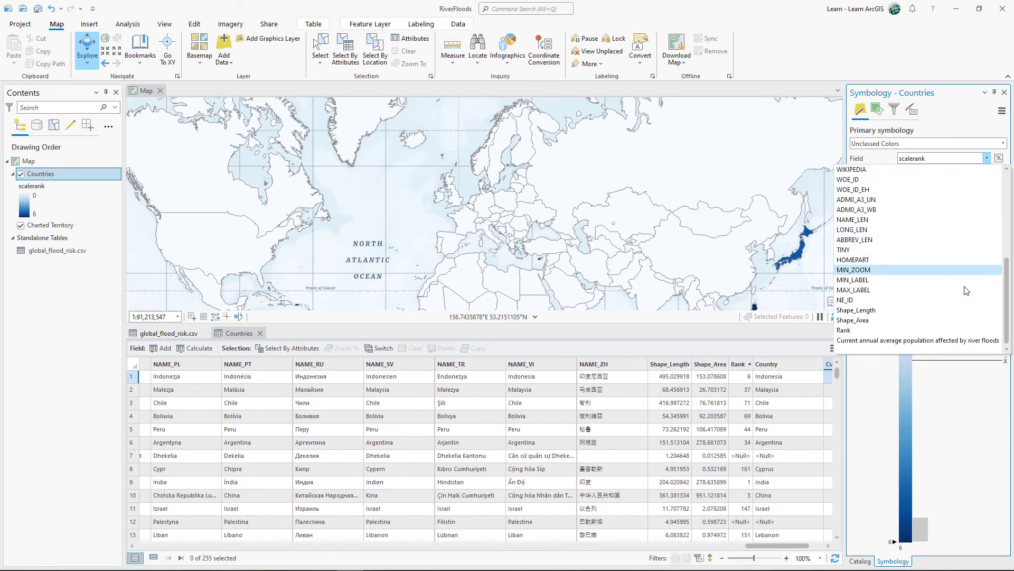
click(941, 340)
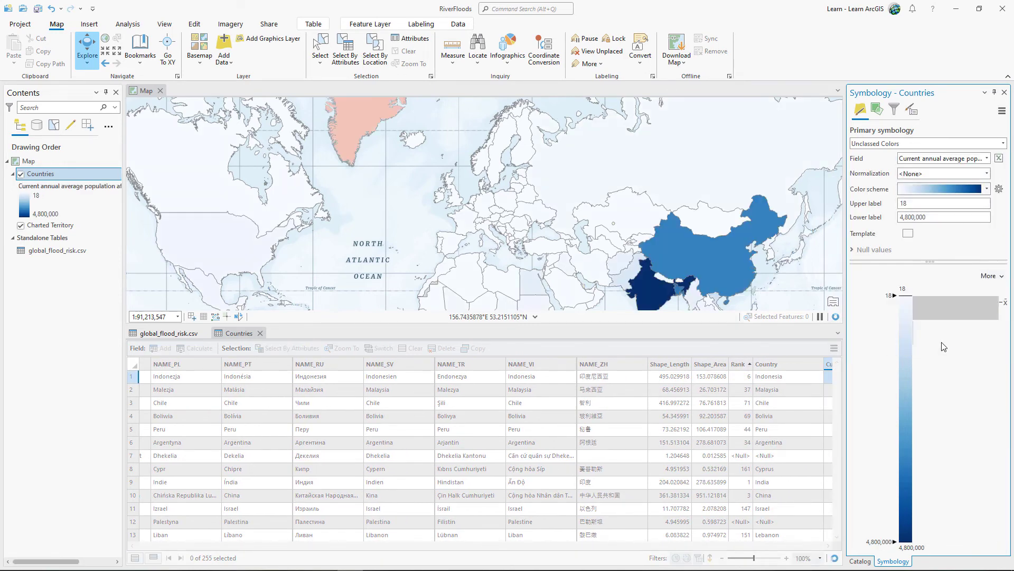
click(979, 174)
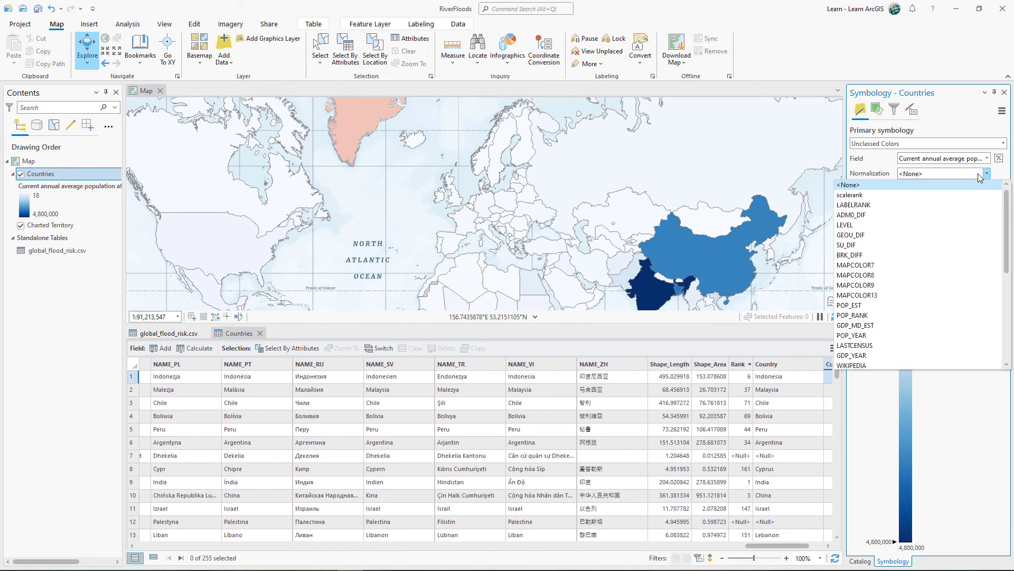
click(939, 305)
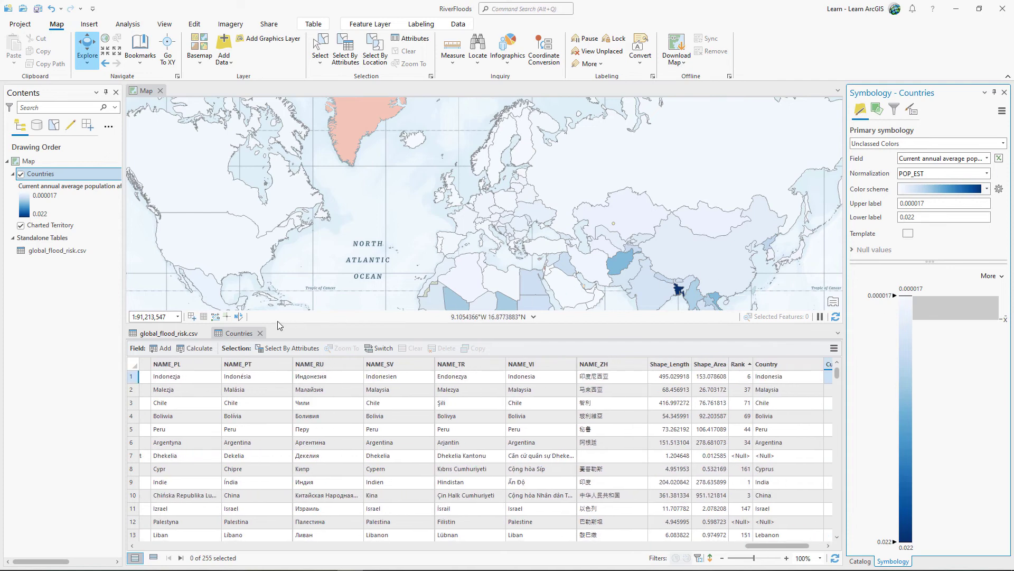
Close the Countries and global_flood_risk.csv tables and zoom in on South Asia
click(260, 333)
click(206, 333)
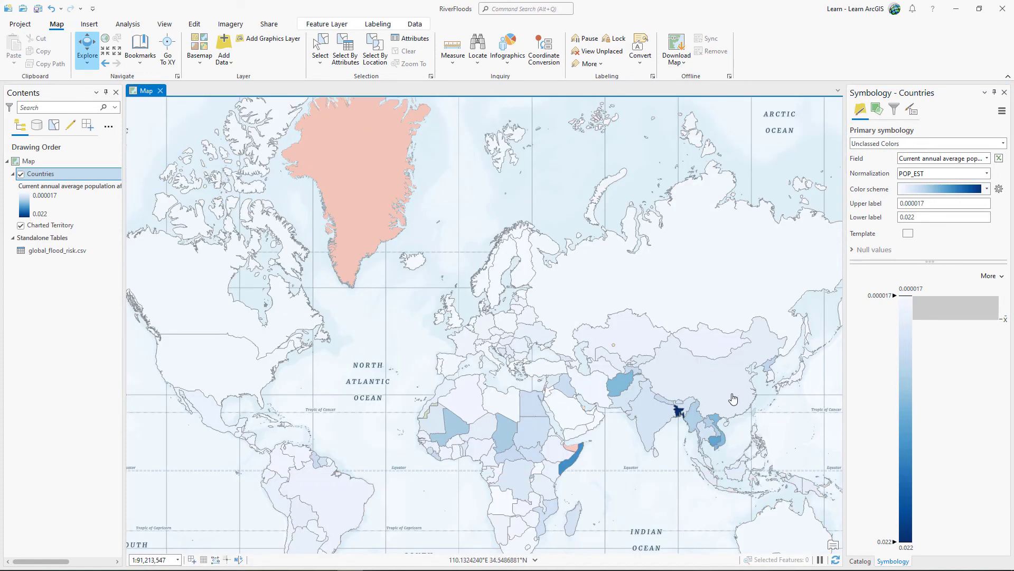
scroll(721, 423, up, 4)
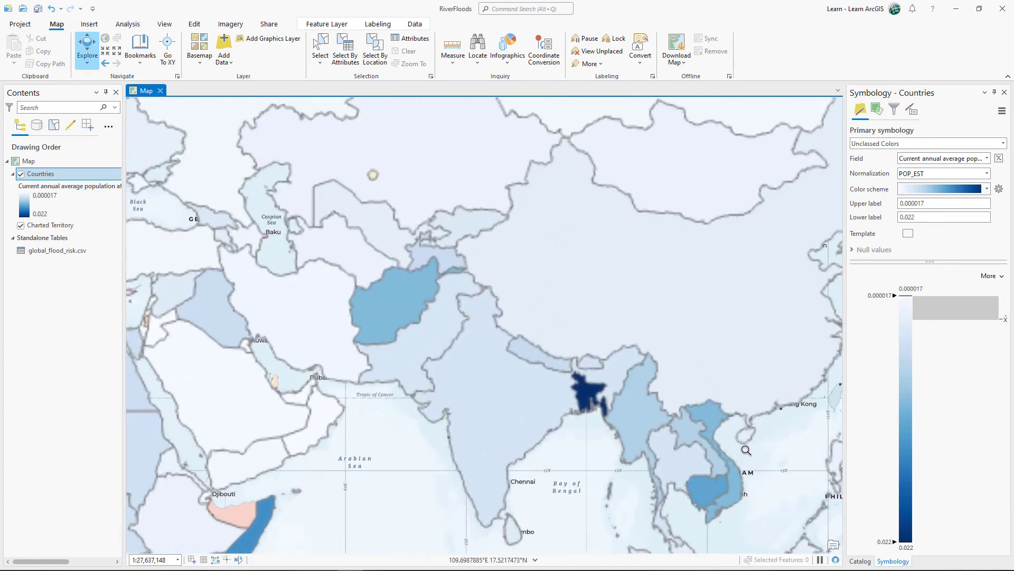